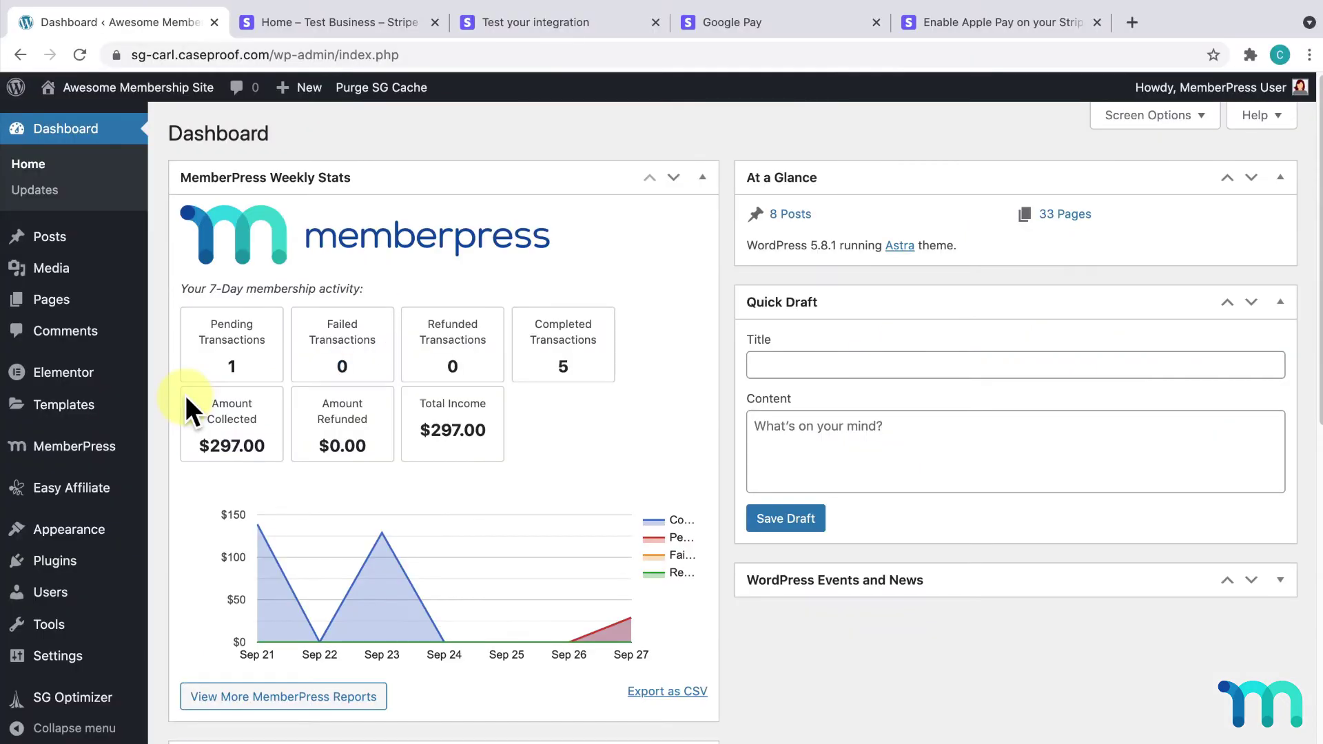
Step: Add a new payment method in MemberPress Payments settings, keeping Stripe as the gateway
mouse_move(100, 456)
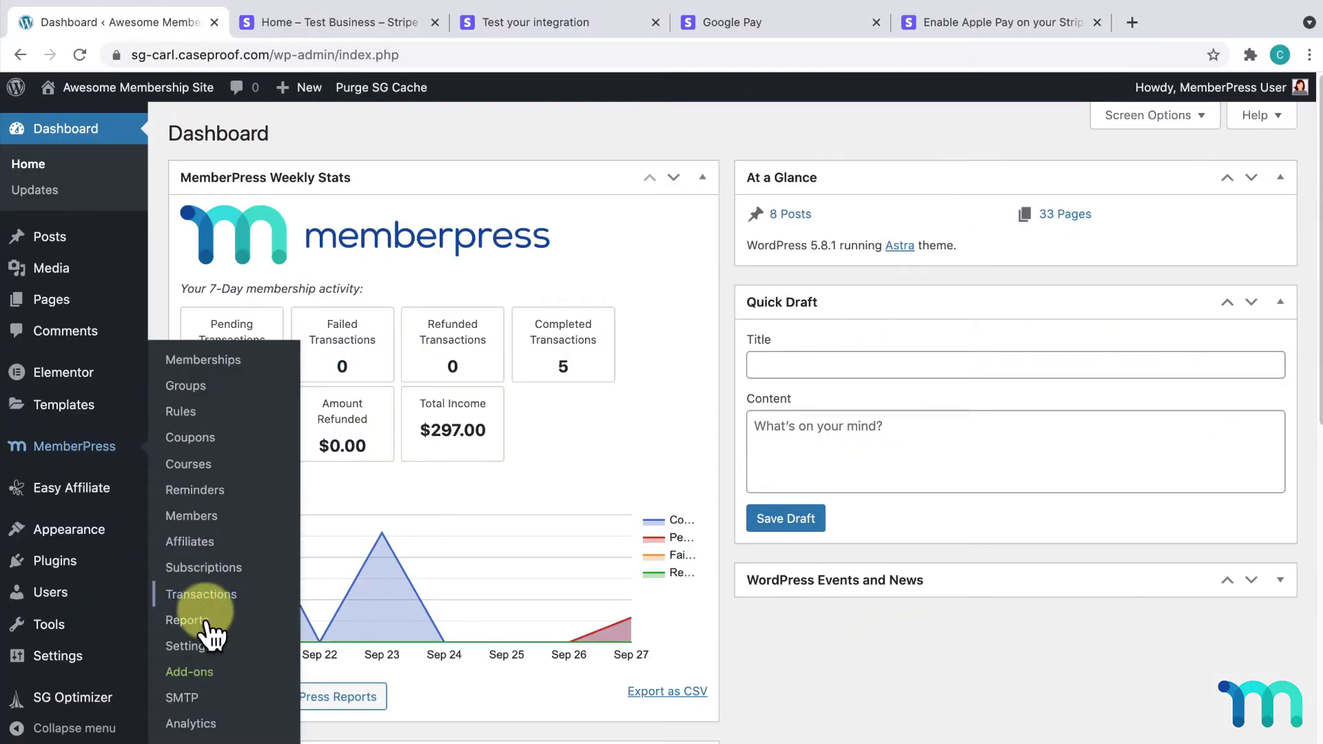
click(202, 650)
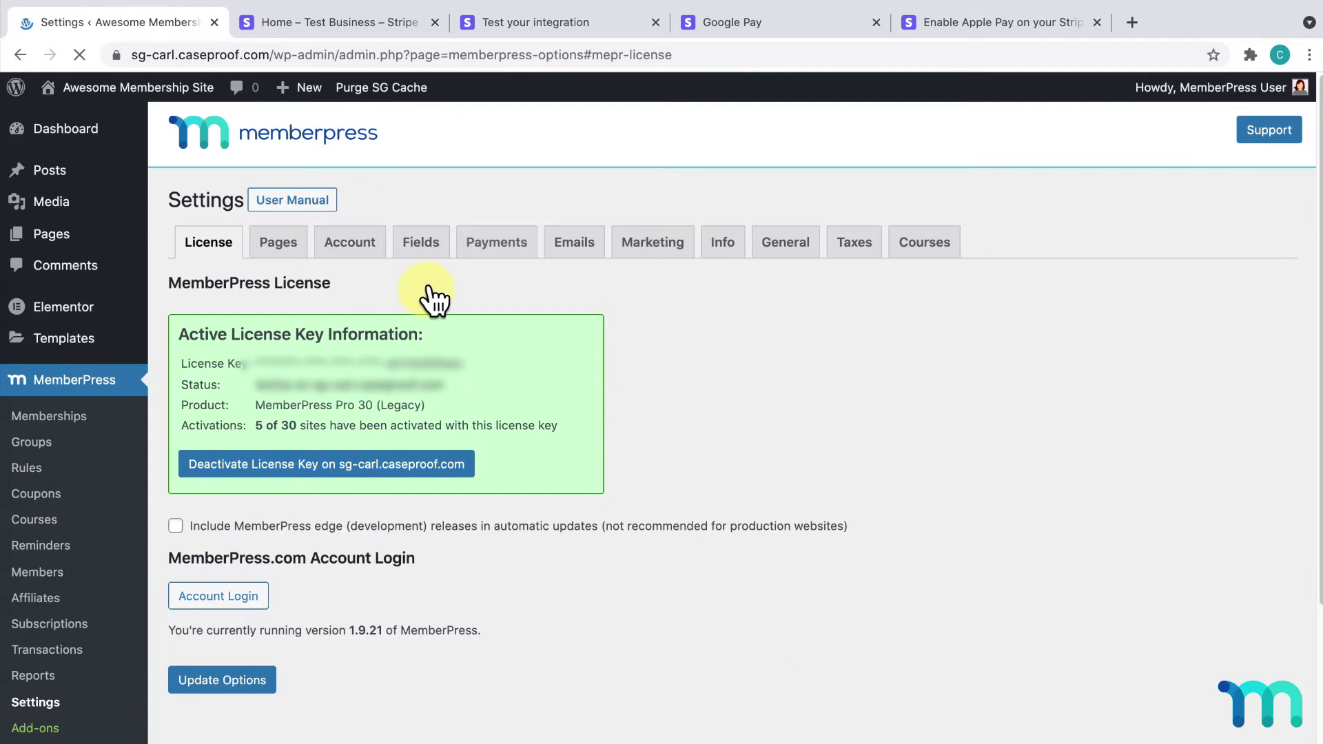
click(495, 244)
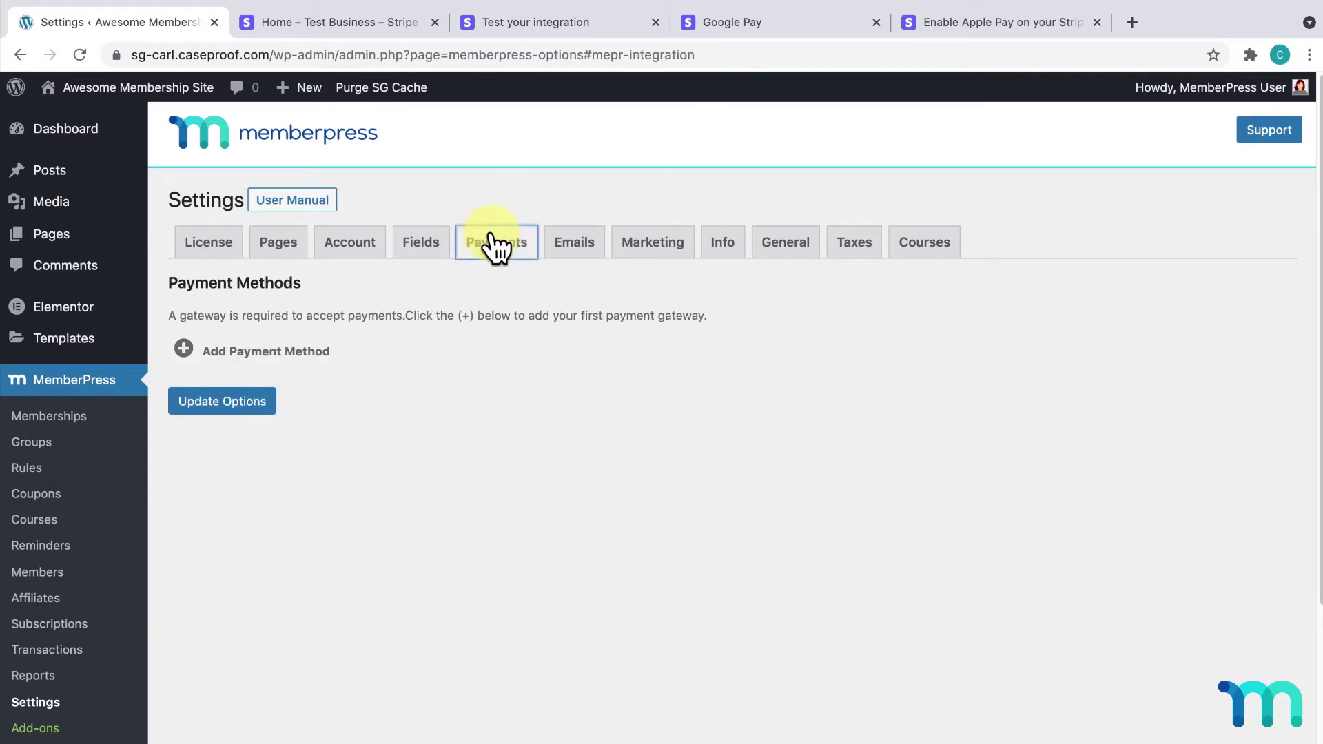
click(296, 353)
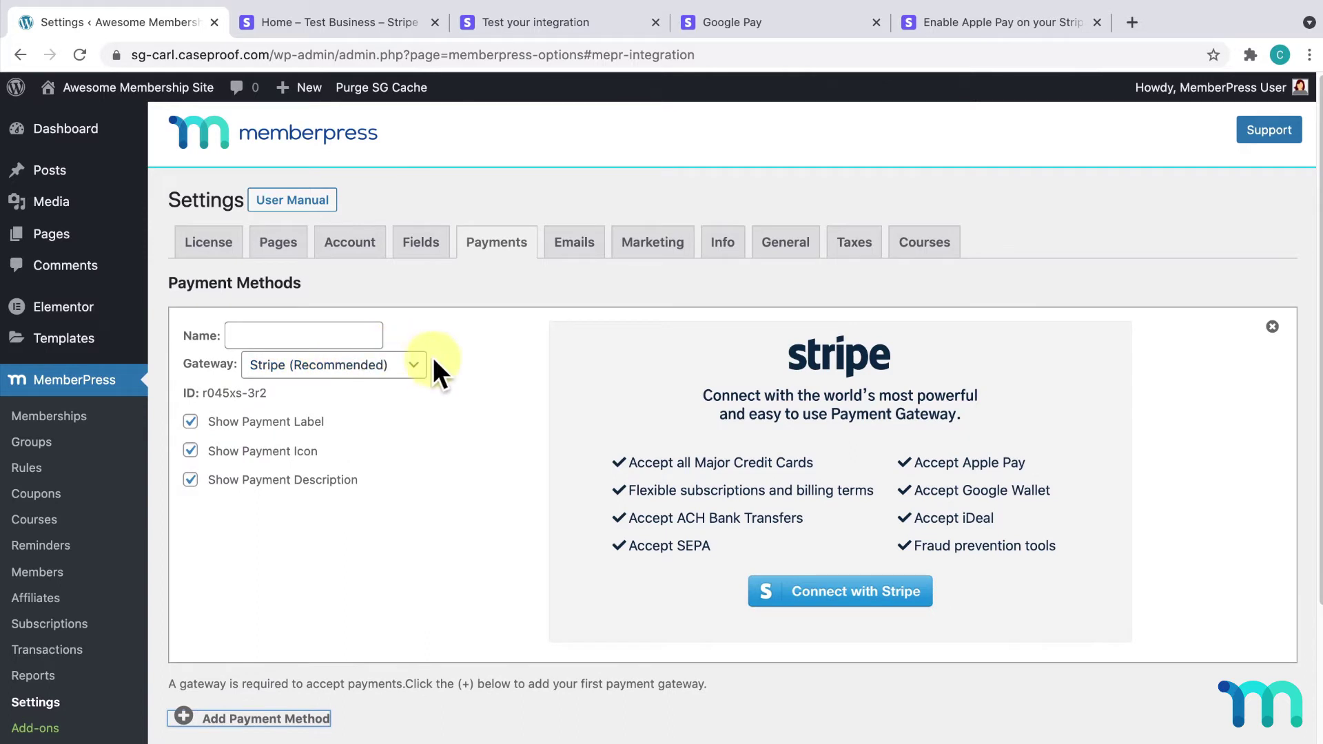
click(420, 364)
click(421, 365)
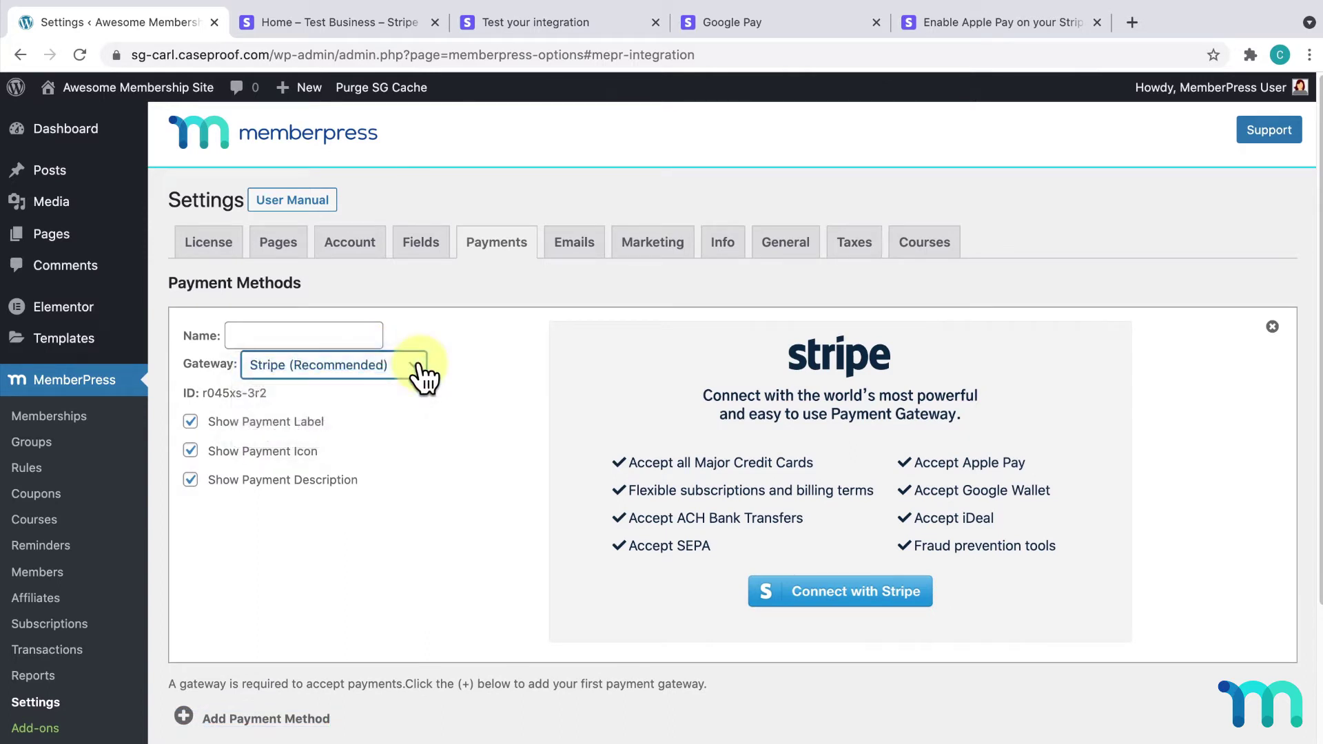
Step: Name the method 'Pay with Credit Card' and start the Connect with Stripe flow
click(367, 336)
text(Pay w)
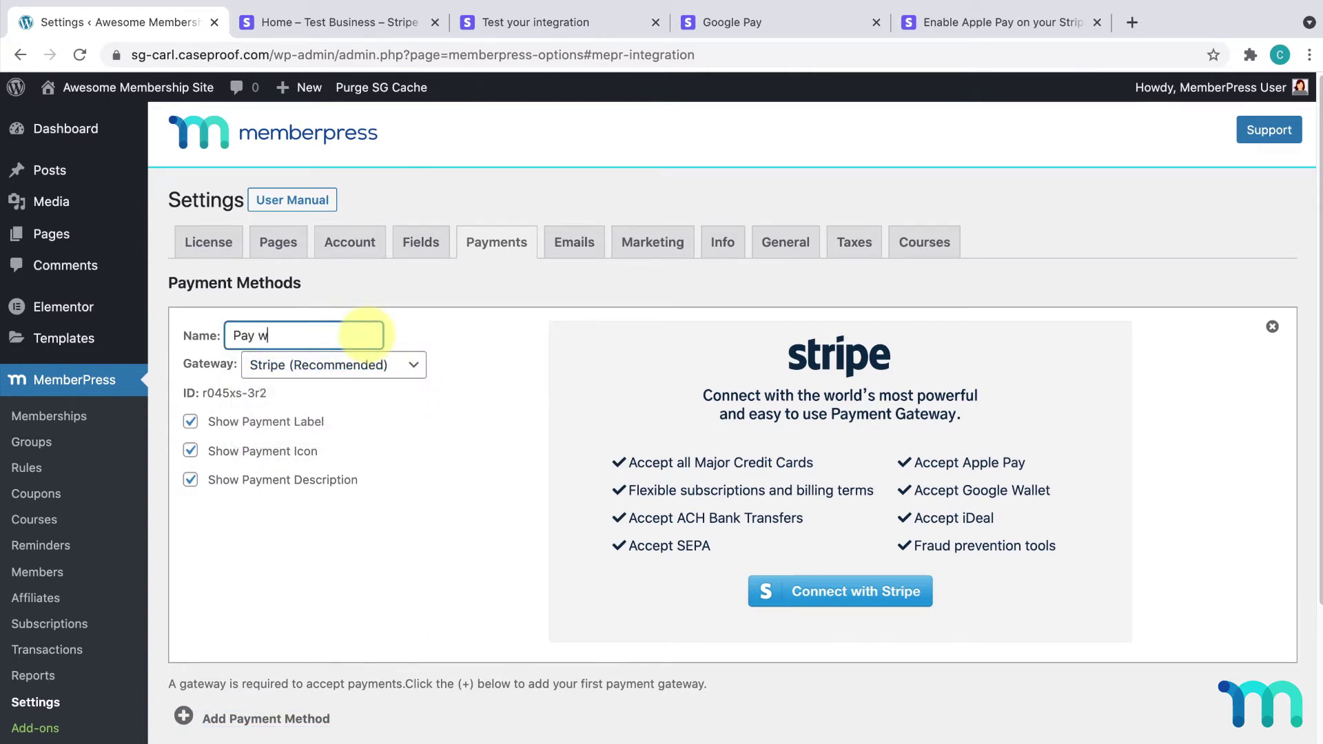
text(ith Credit Card)
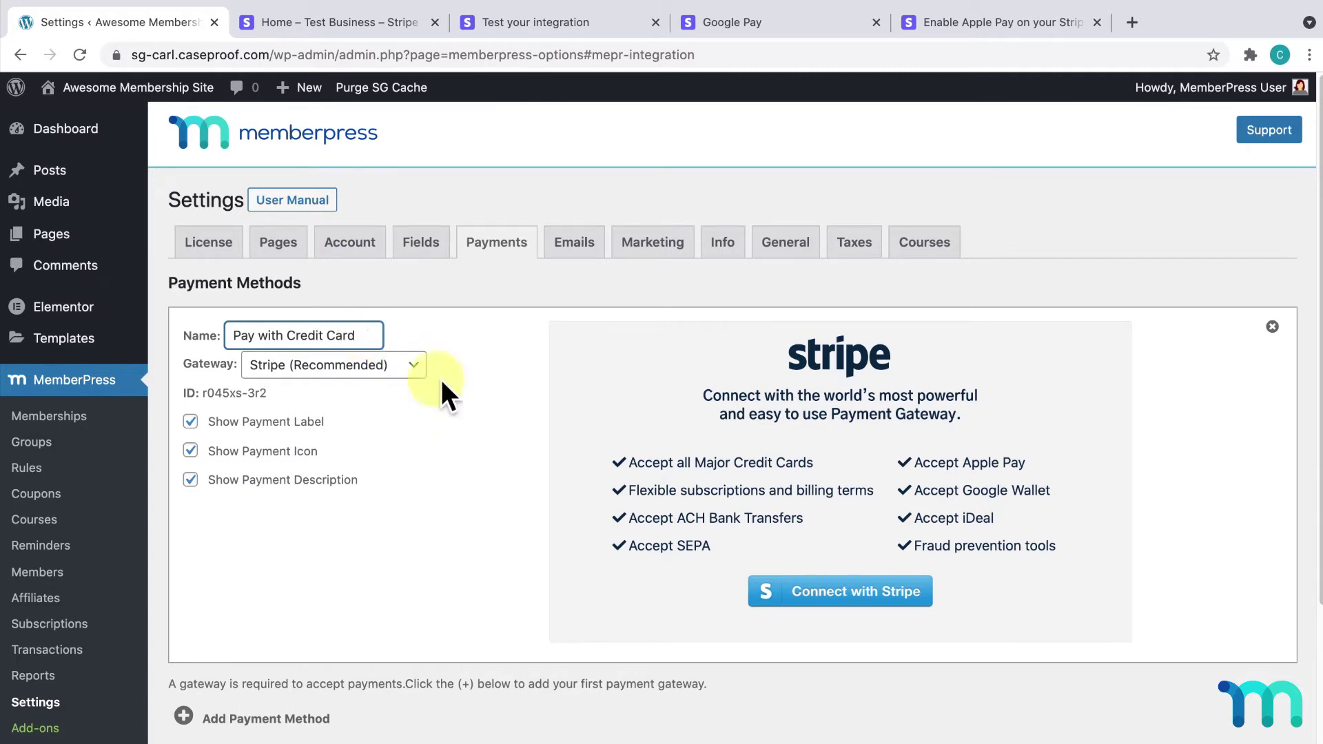
click(869, 607)
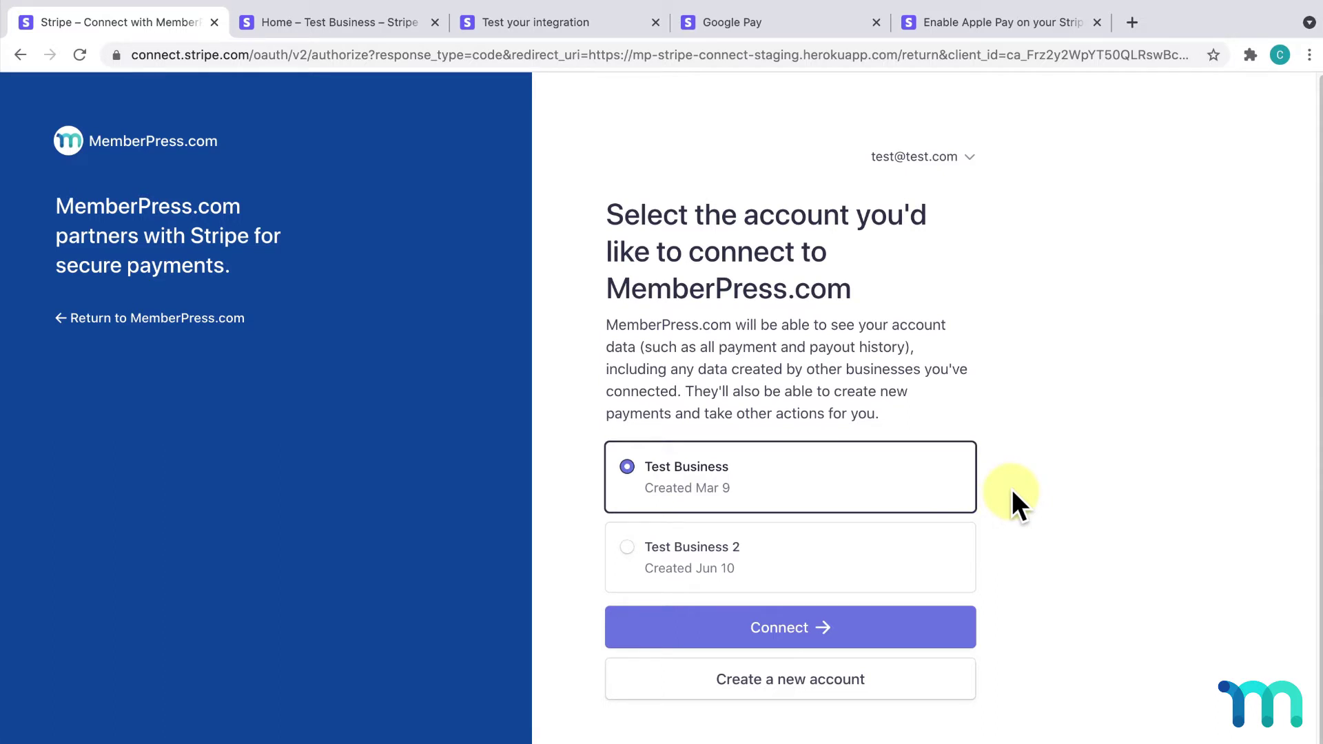
Step: Select the Test Business Stripe account and connect it to MemberPress
click(897, 497)
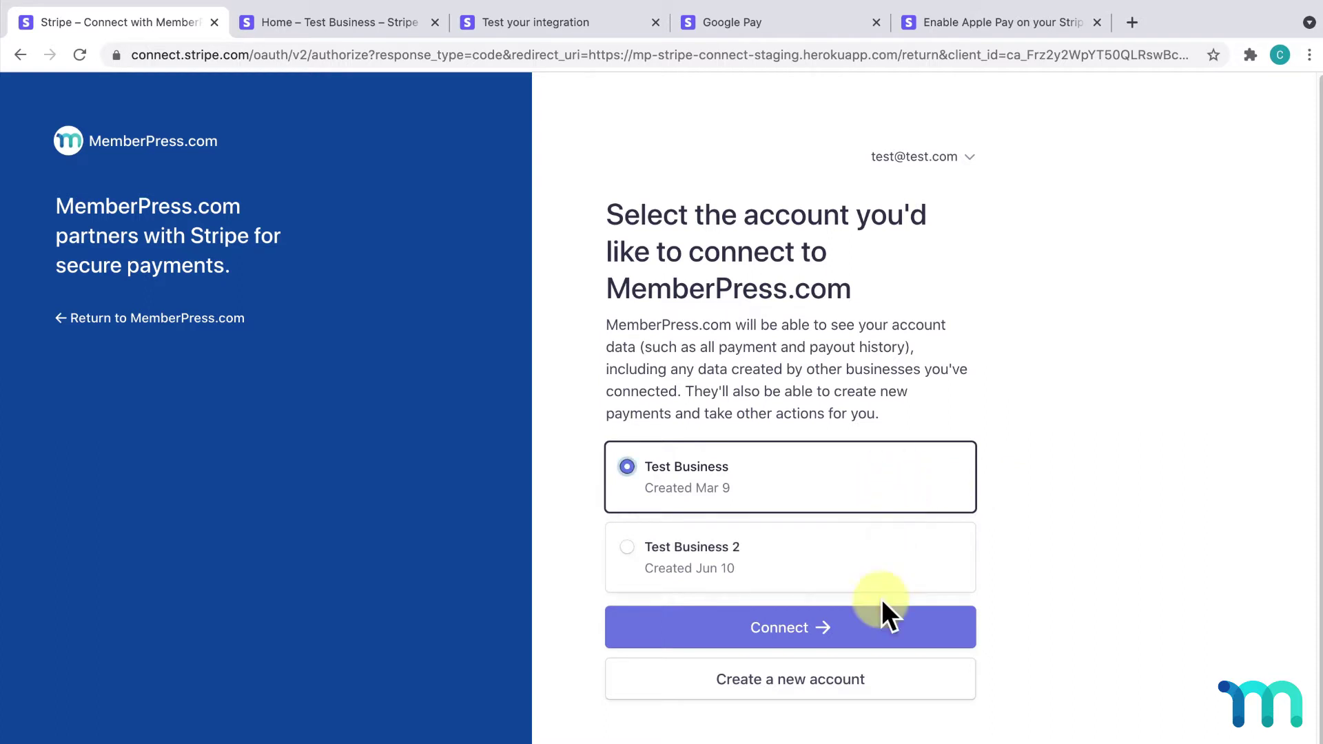
click(882, 622)
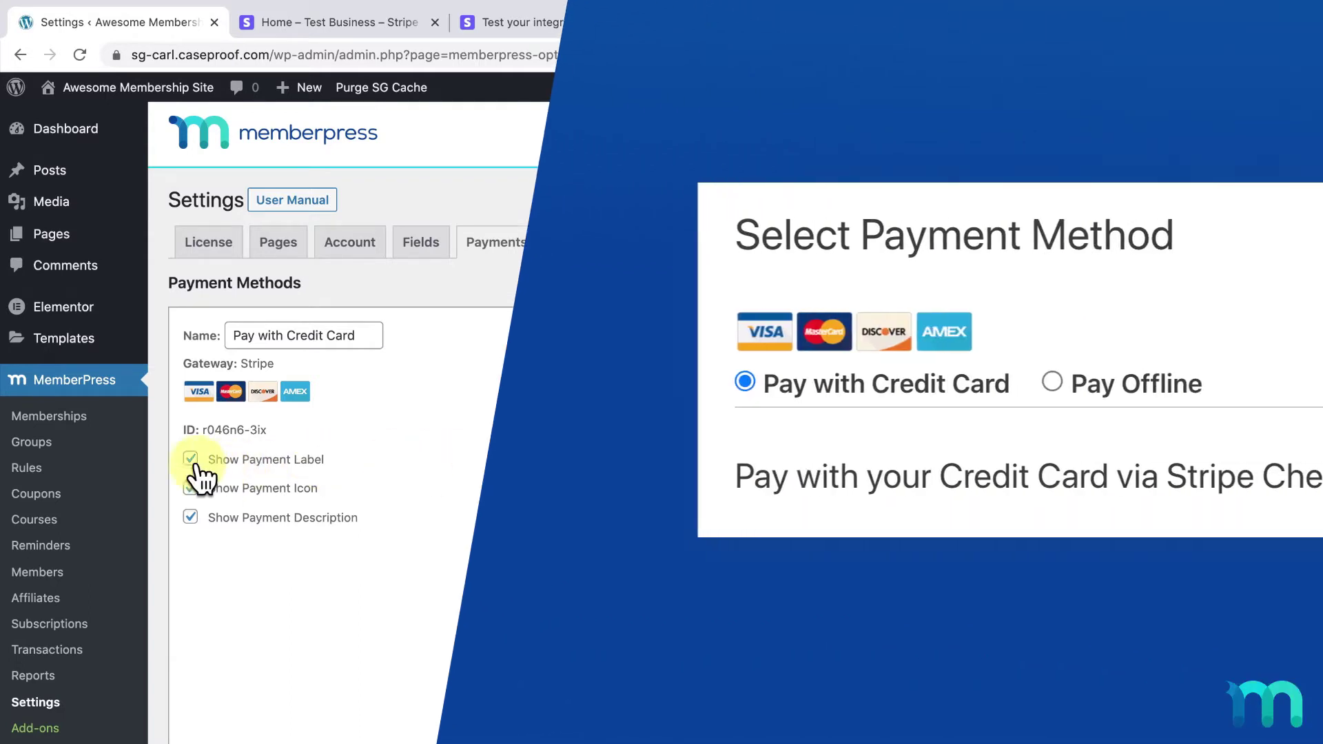
Step: Preview the payment label, card logos and description by toggling each off and back on
click(190, 459)
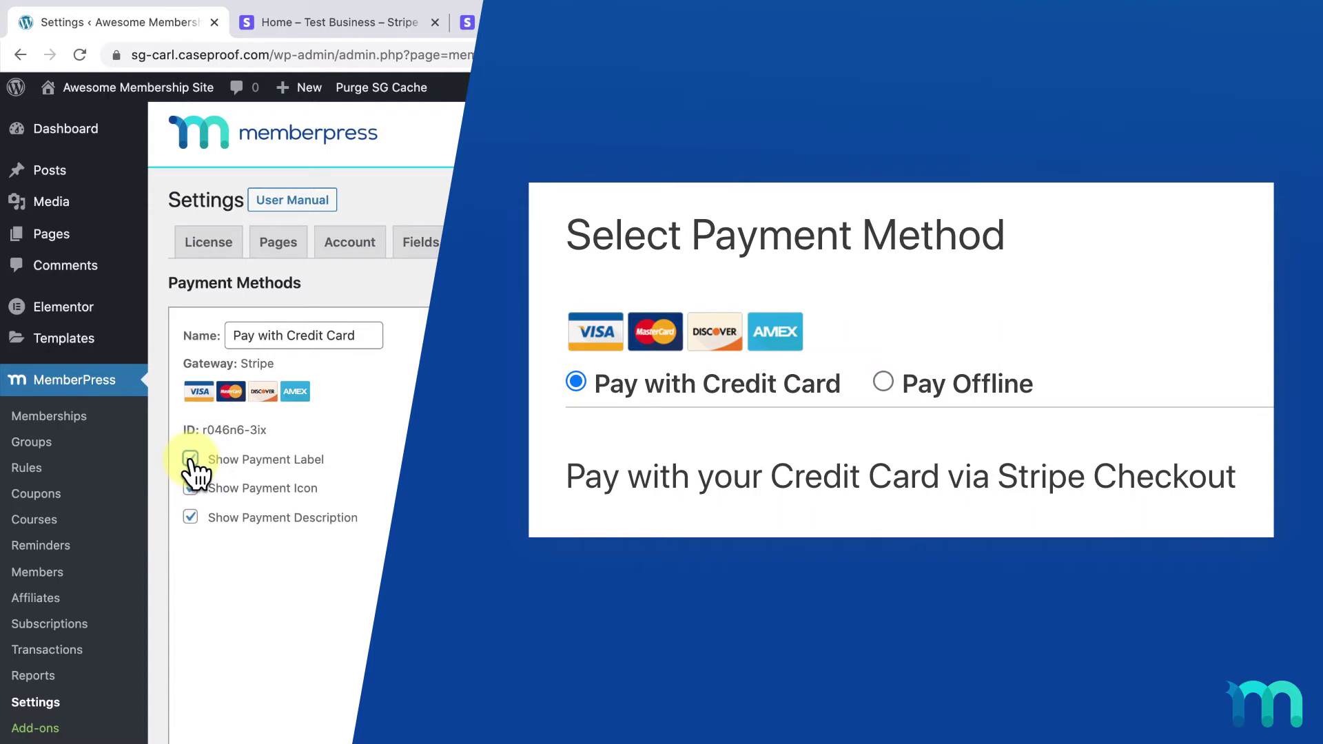
click(190, 459)
click(191, 488)
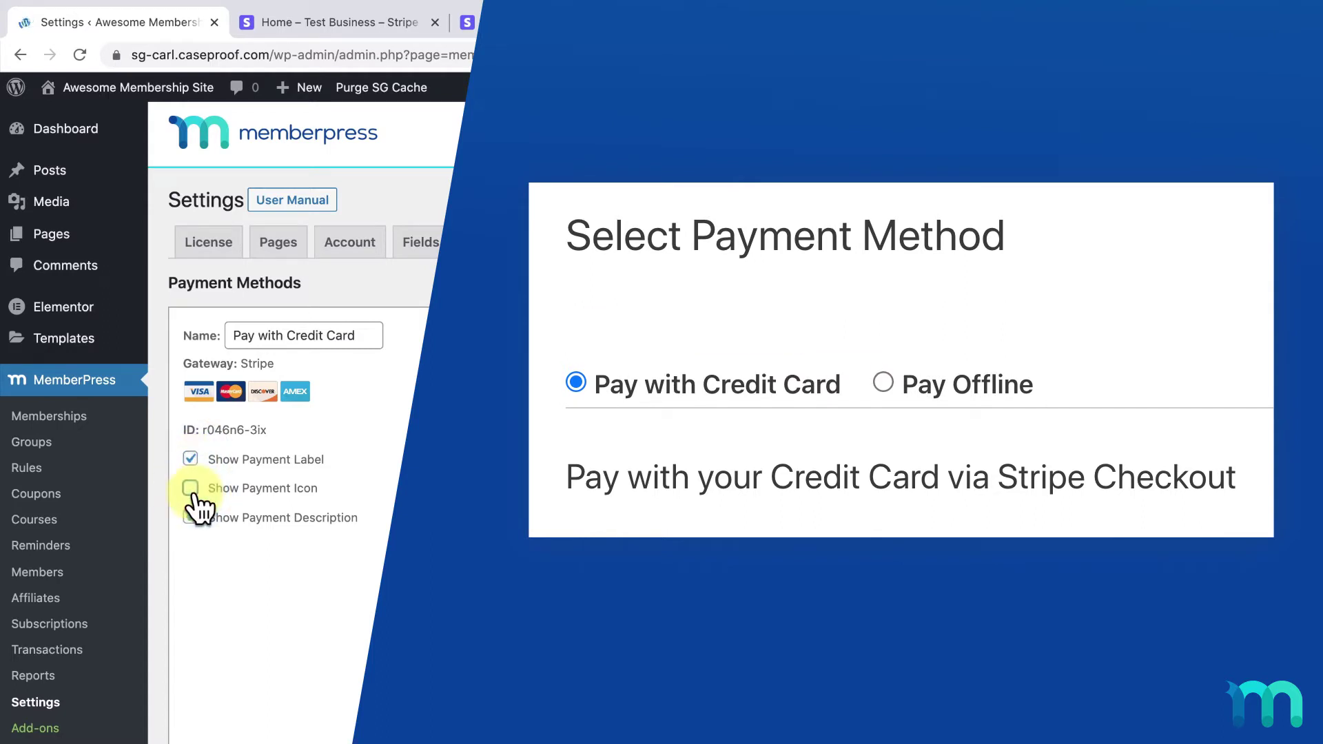
click(191, 488)
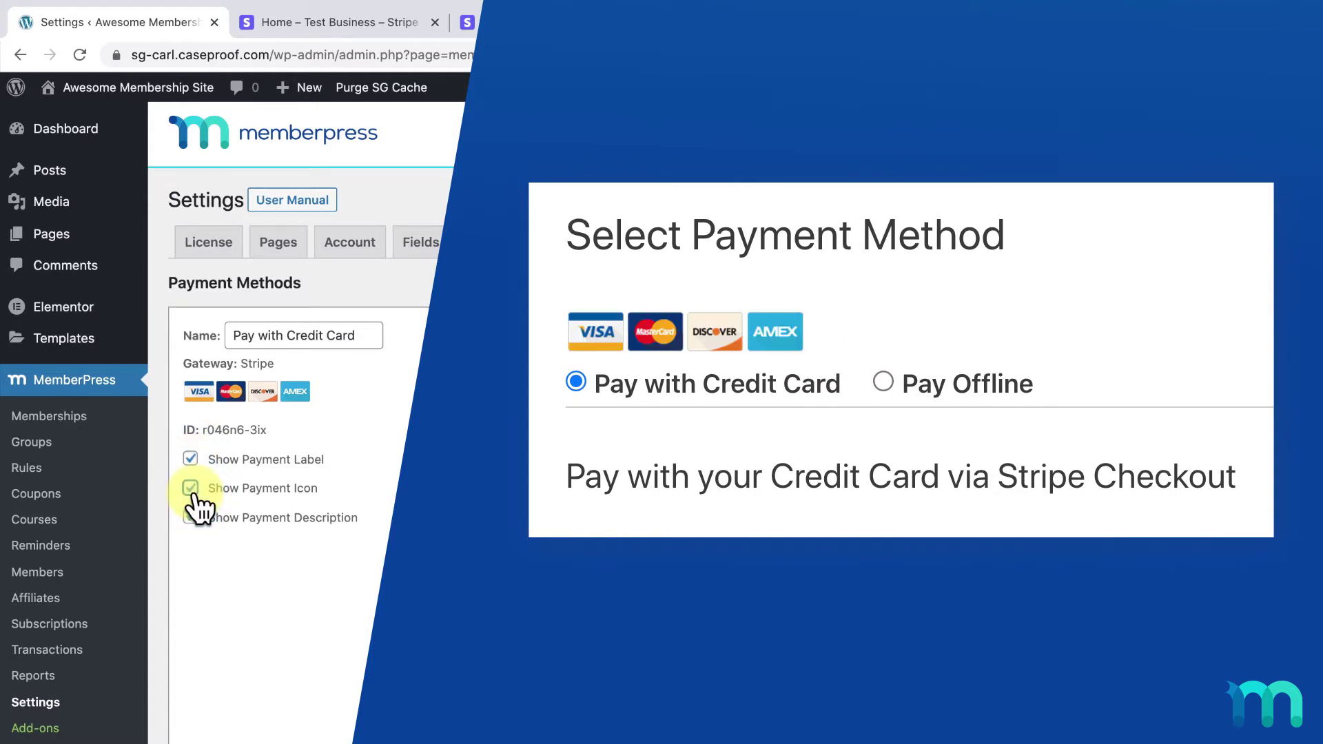
click(191, 517)
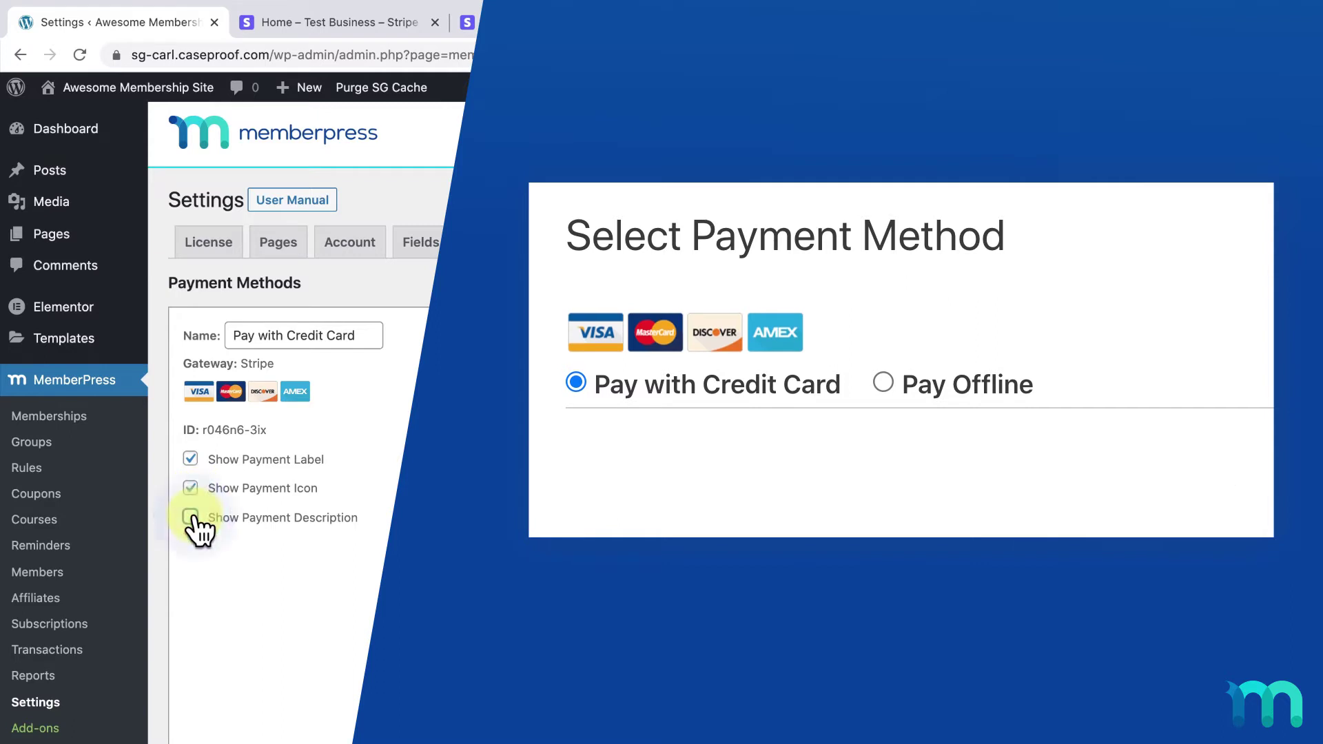
click(192, 517)
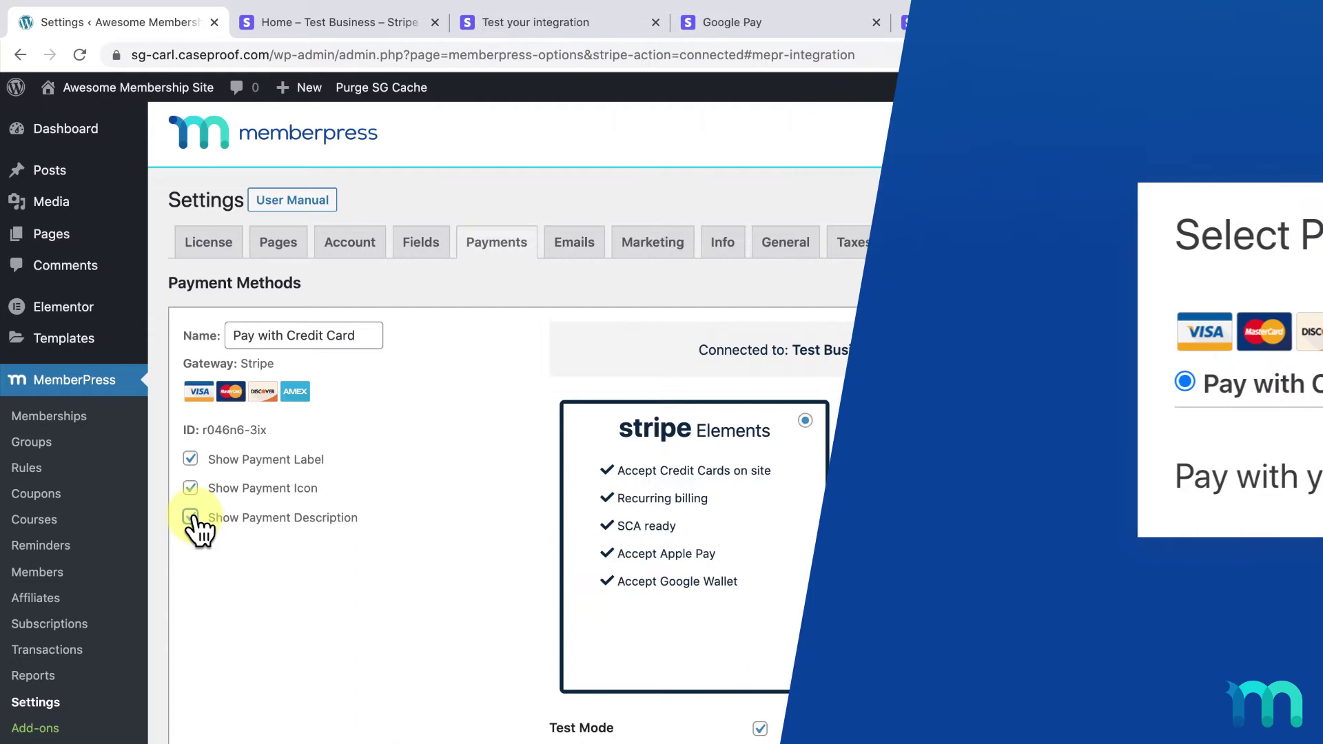
Step: Leave Test Mode enabled, save the payment options, and go to Memberships
click(760, 729)
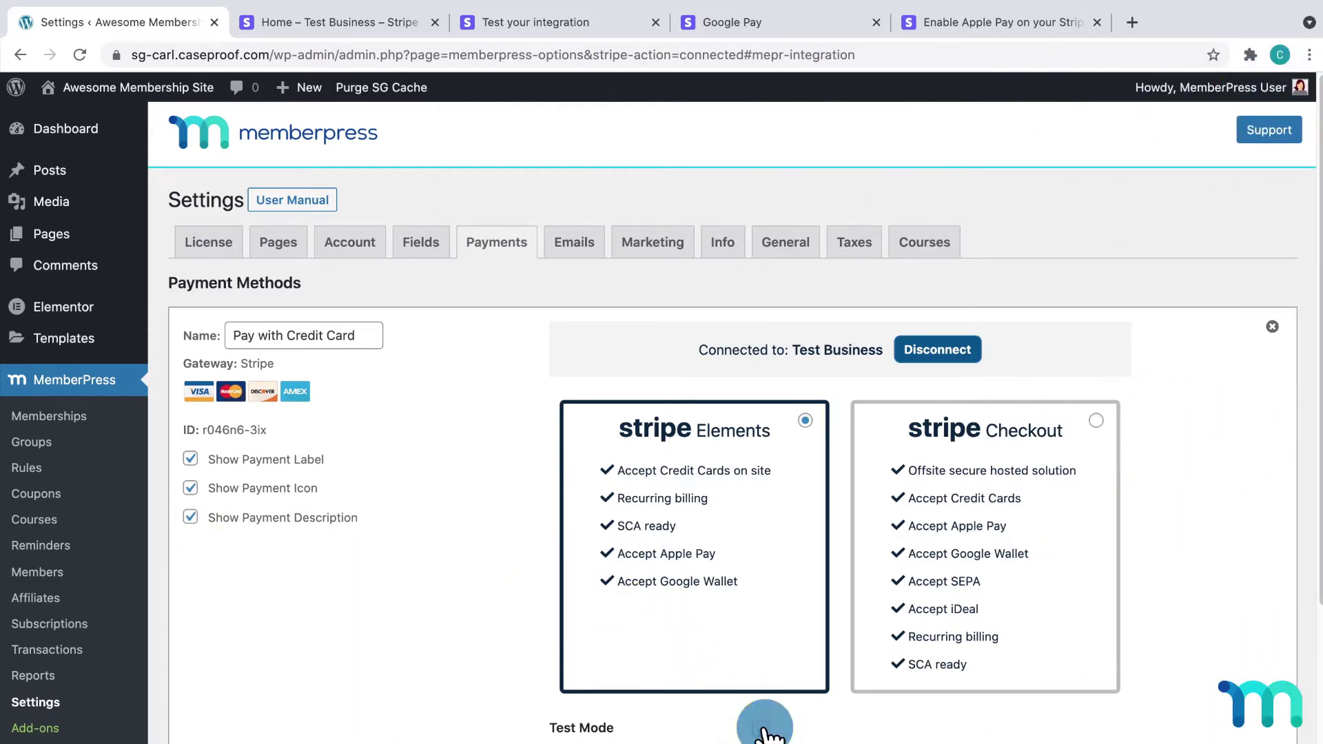
click(760, 728)
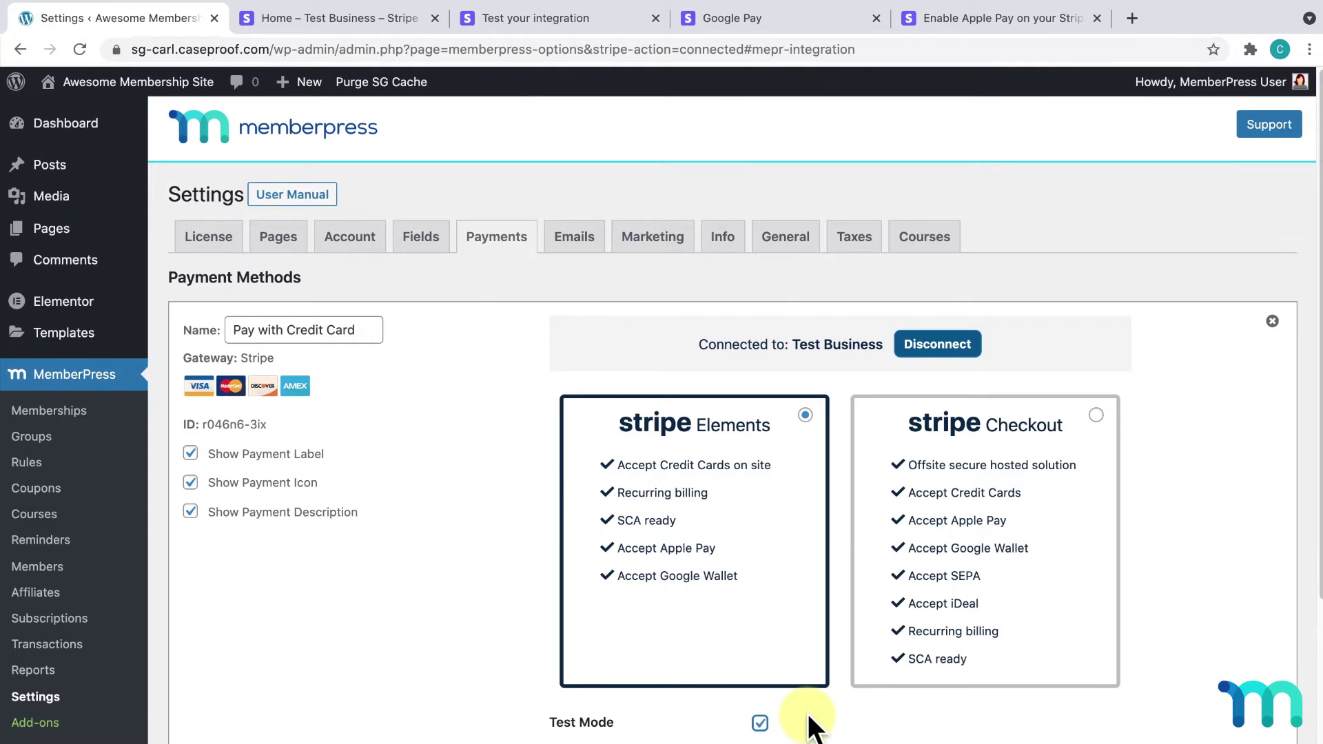
scroll(813, 731, down, 2)
click(265, 692)
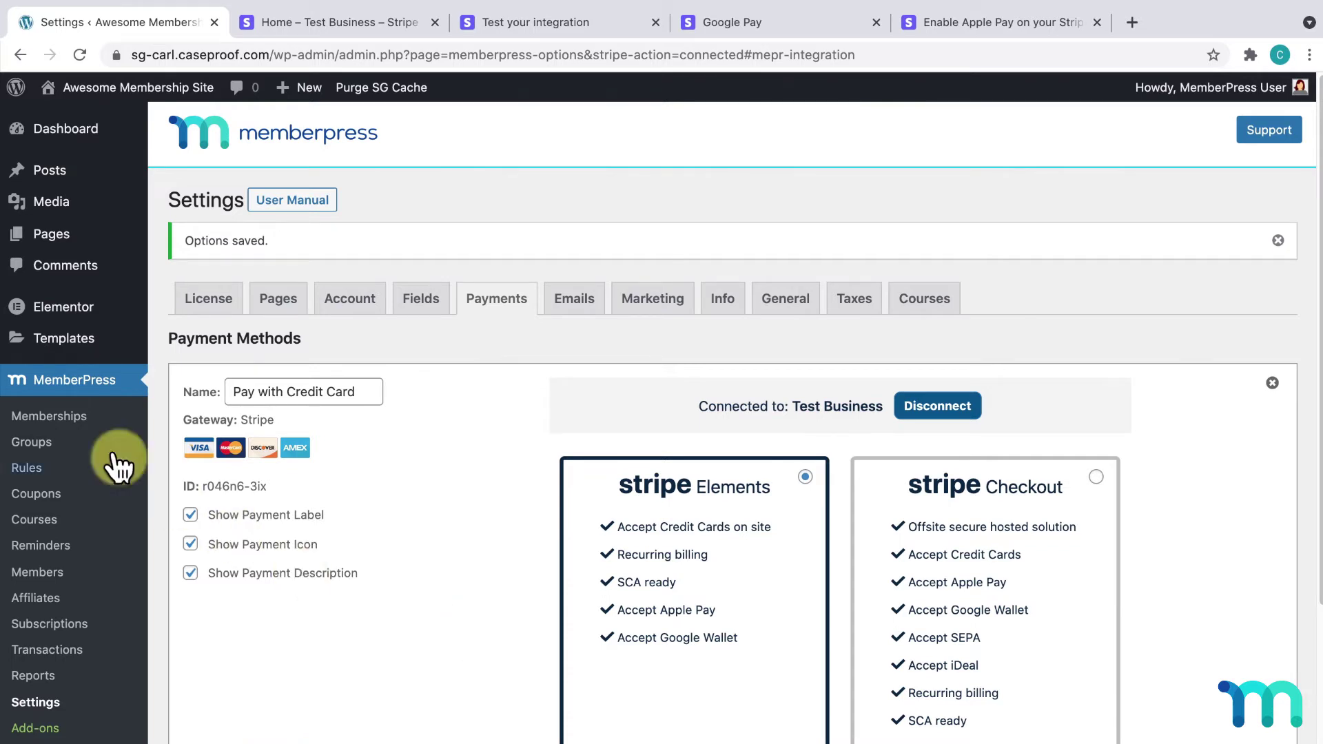
click(76, 418)
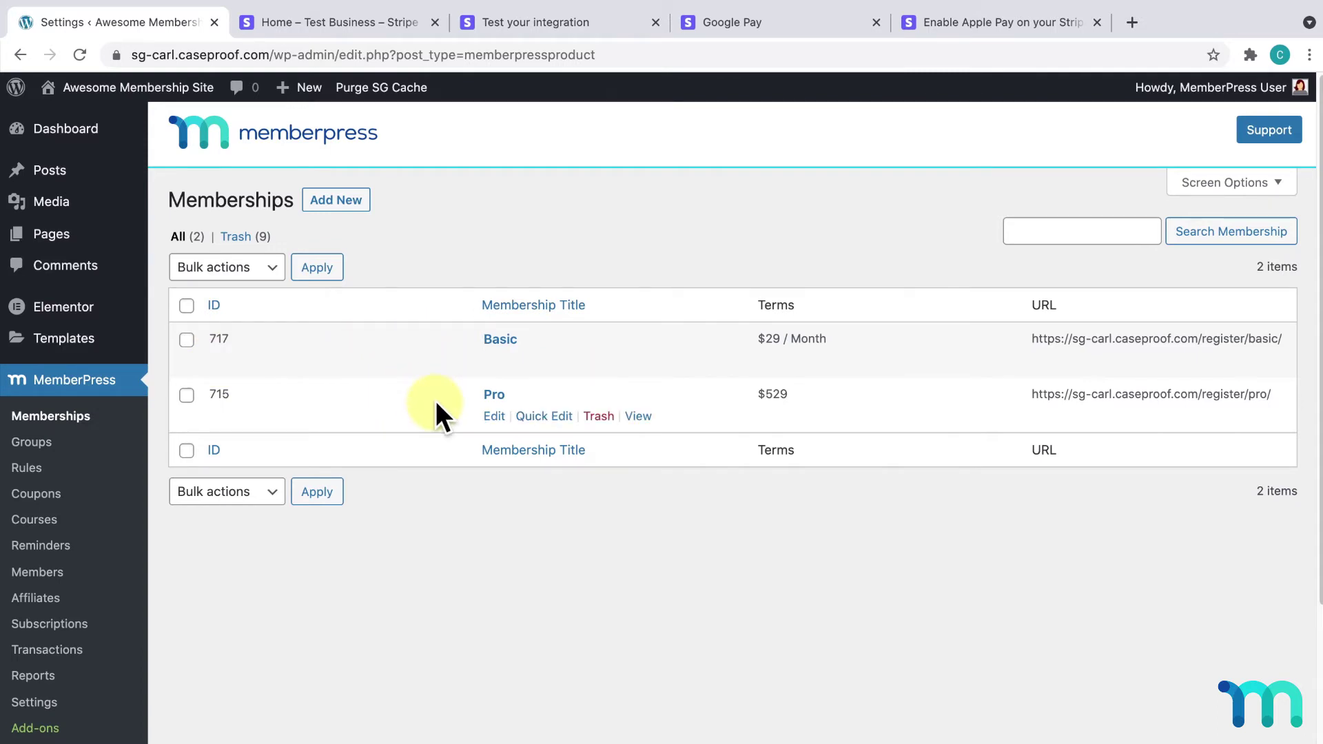
Step: Open the Pro membership's registration link in an incognito window
click(498, 395)
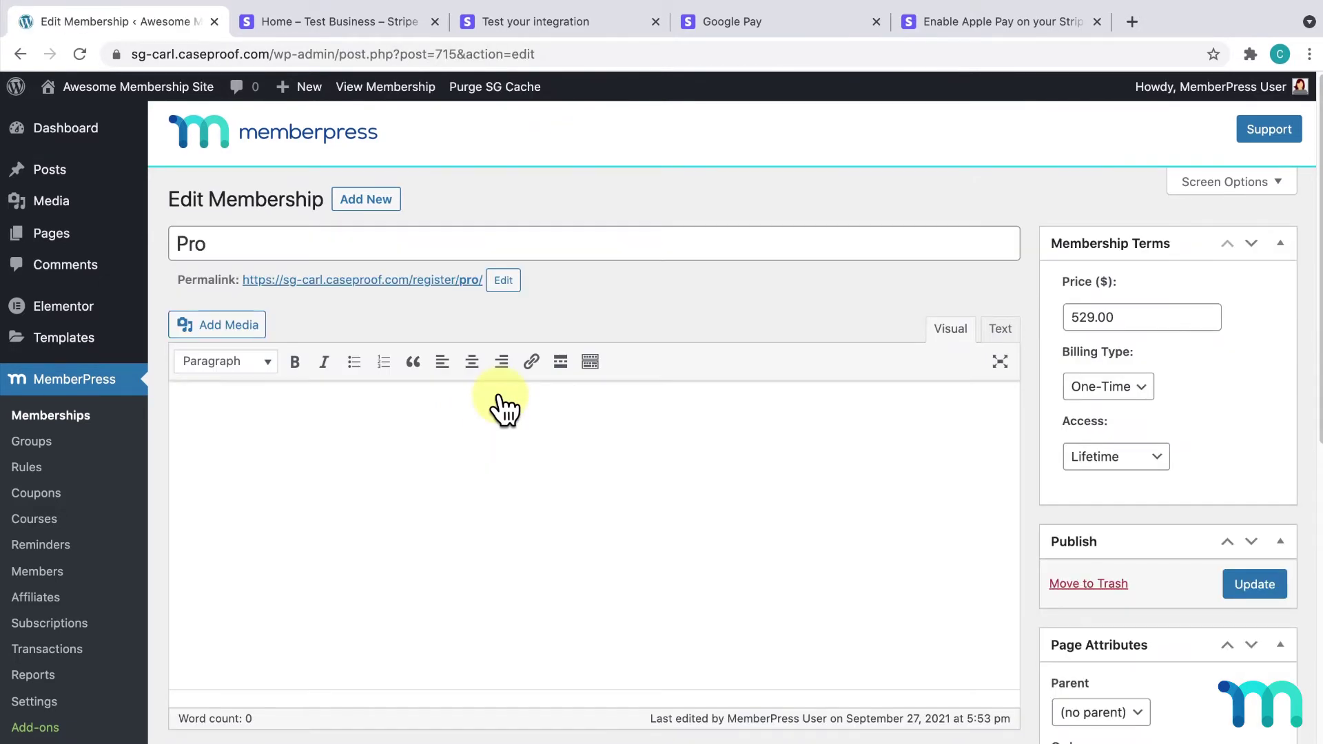
right_click(433, 279)
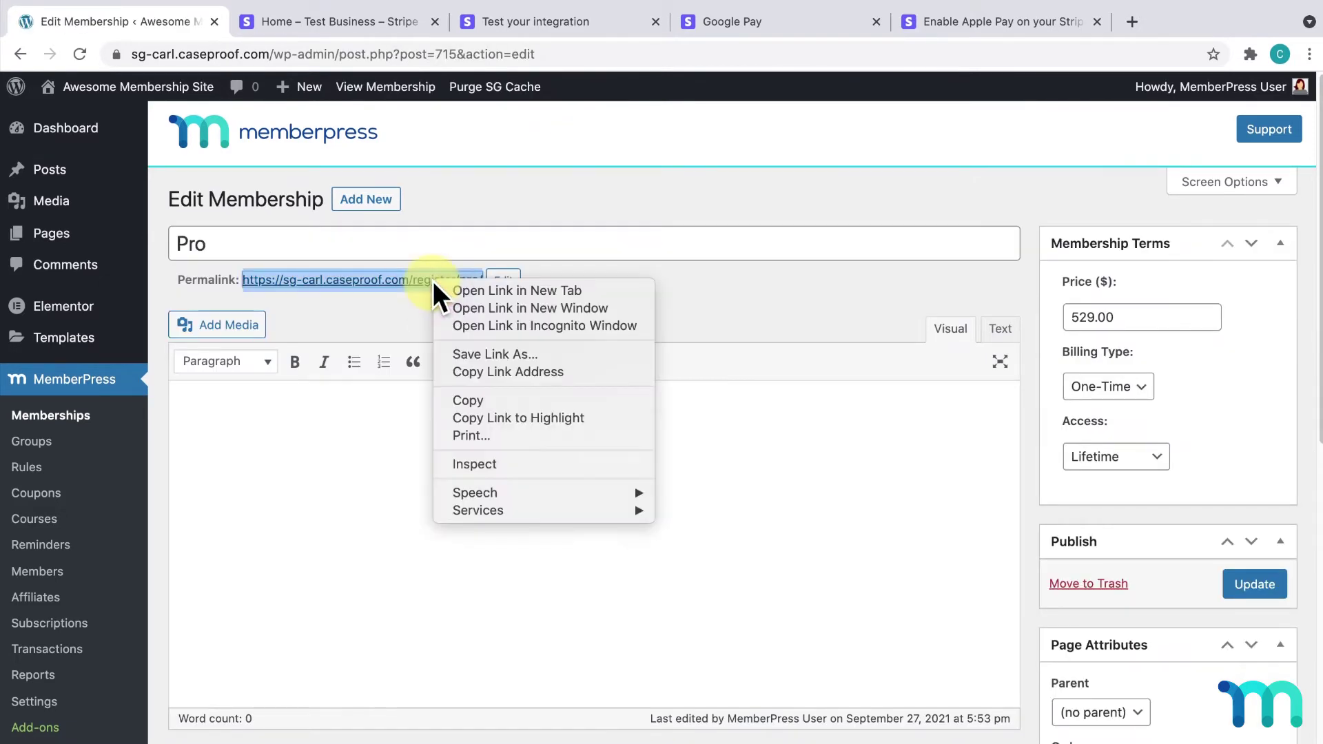
click(552, 321)
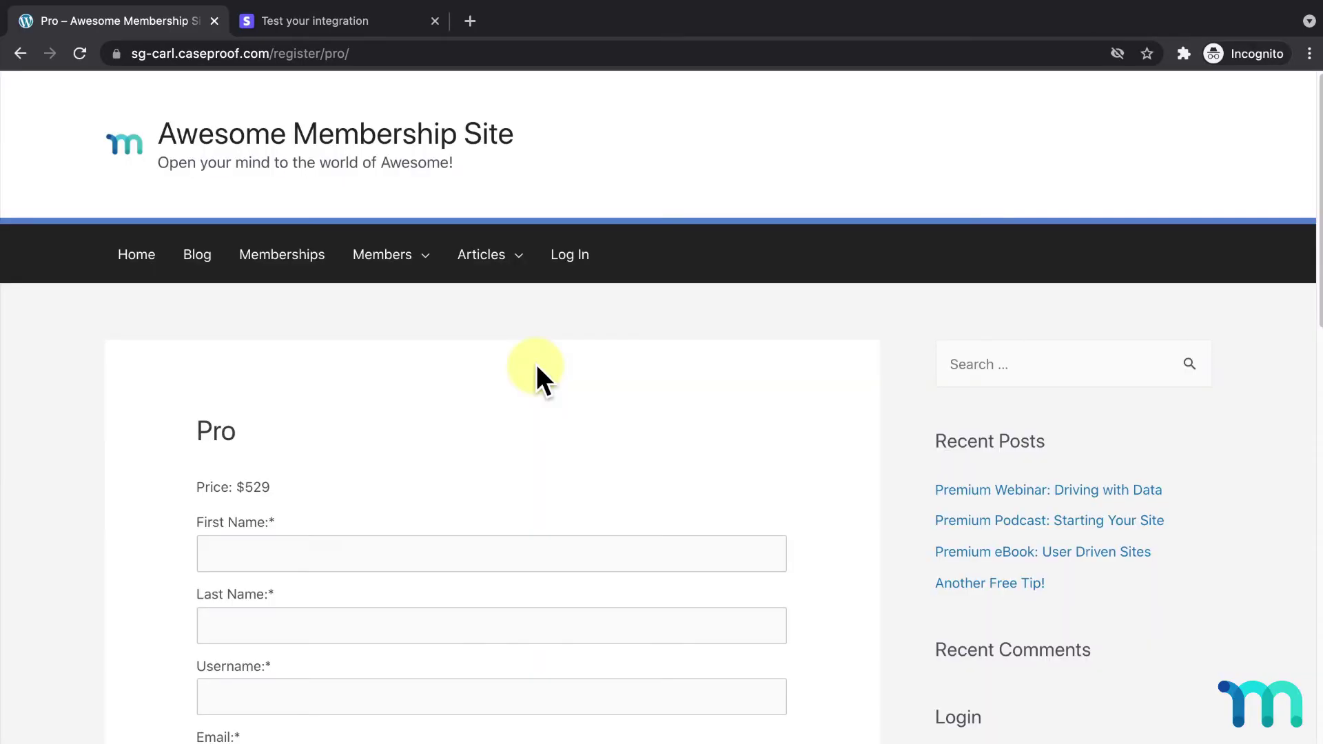
Step: Fill in the test user's first and last name, username, email and password
scroll(538, 366, down, 5)
click(561, 222)
text(Test)
key(Tab)
text(User)
key(Tab)
text(test_user12)
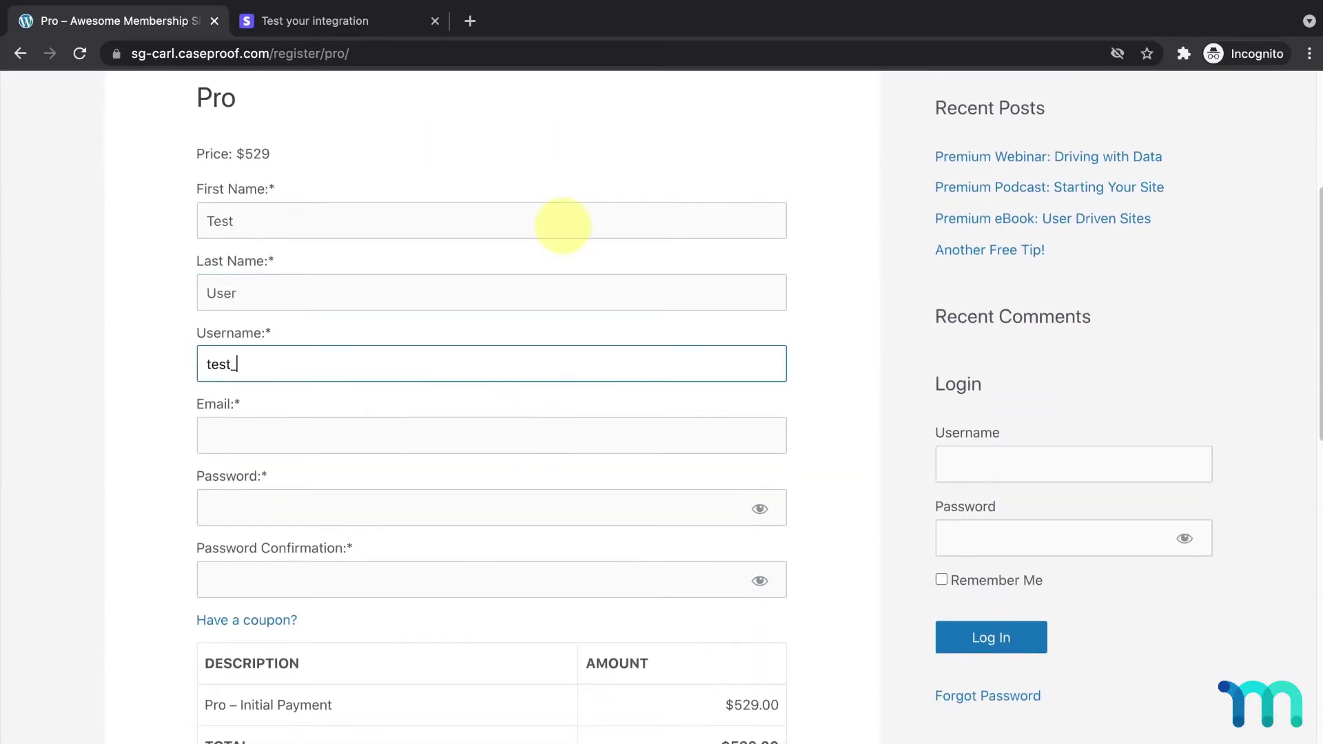
key(Tab)
text(test_user12@test.com)
key(Tab)
text(test123)
key(Tab)
text(test123)
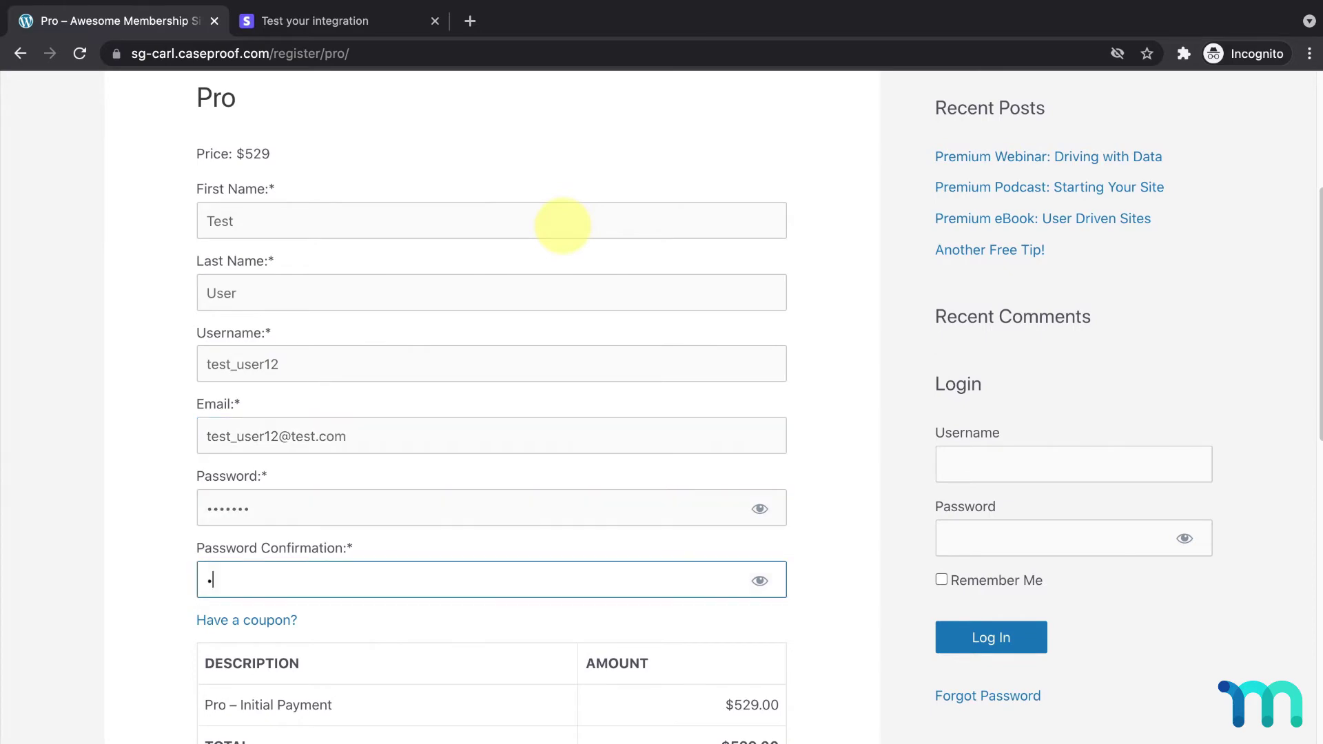
Step: Enter the test user's name as the name on the card
scroll(561, 226, down, 5)
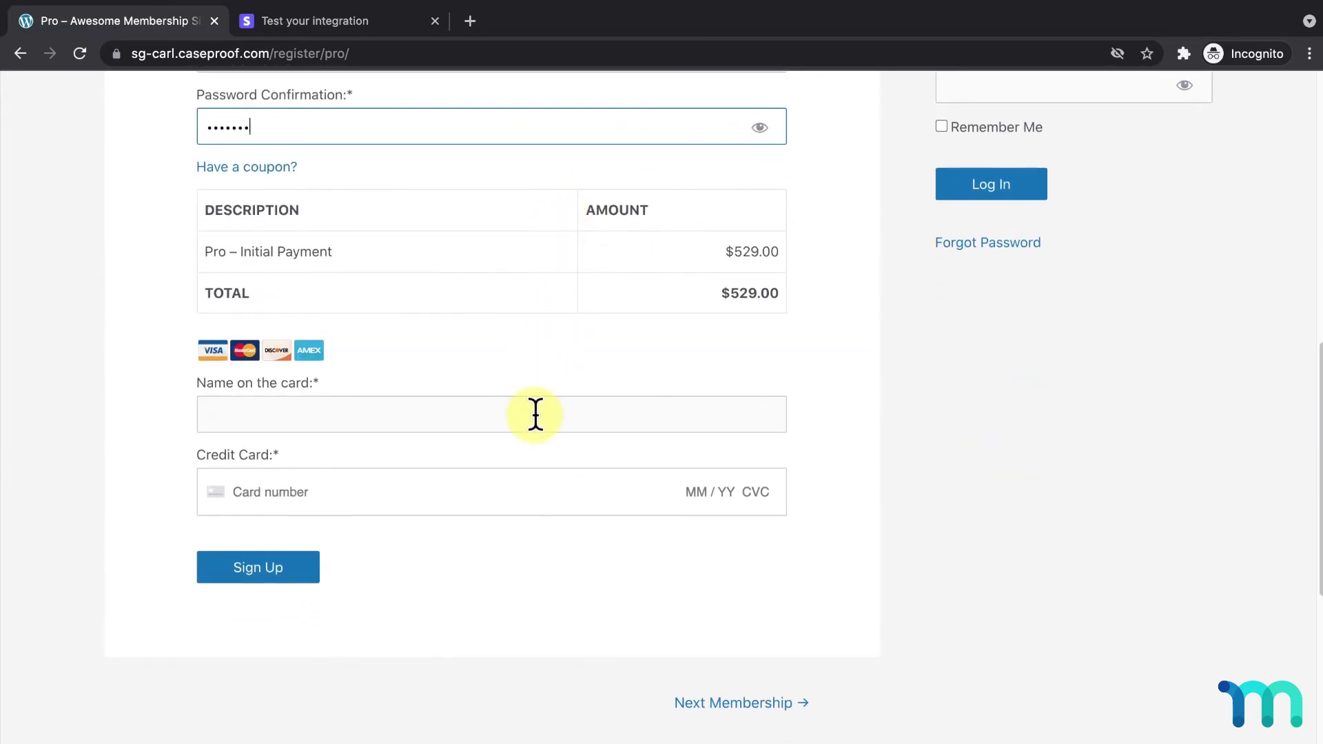
click(535, 414)
text(Test User)
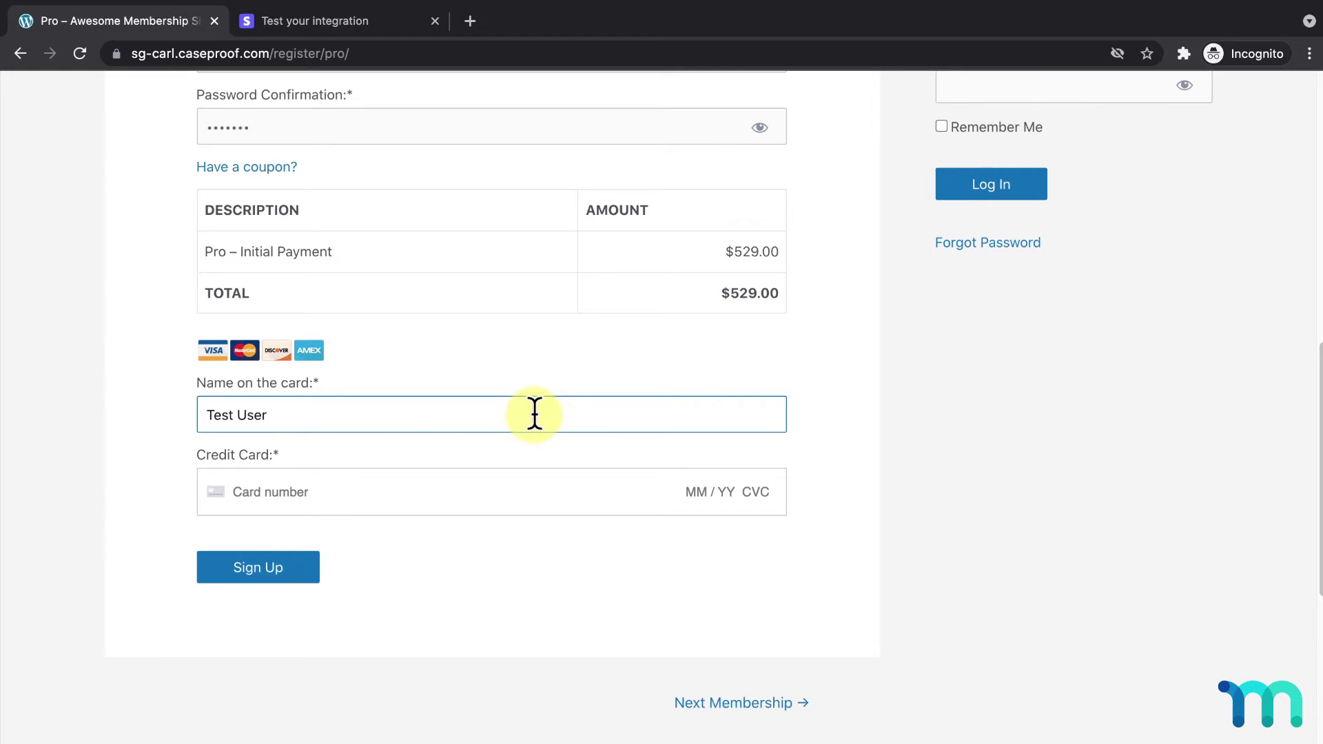
click(359, 22)
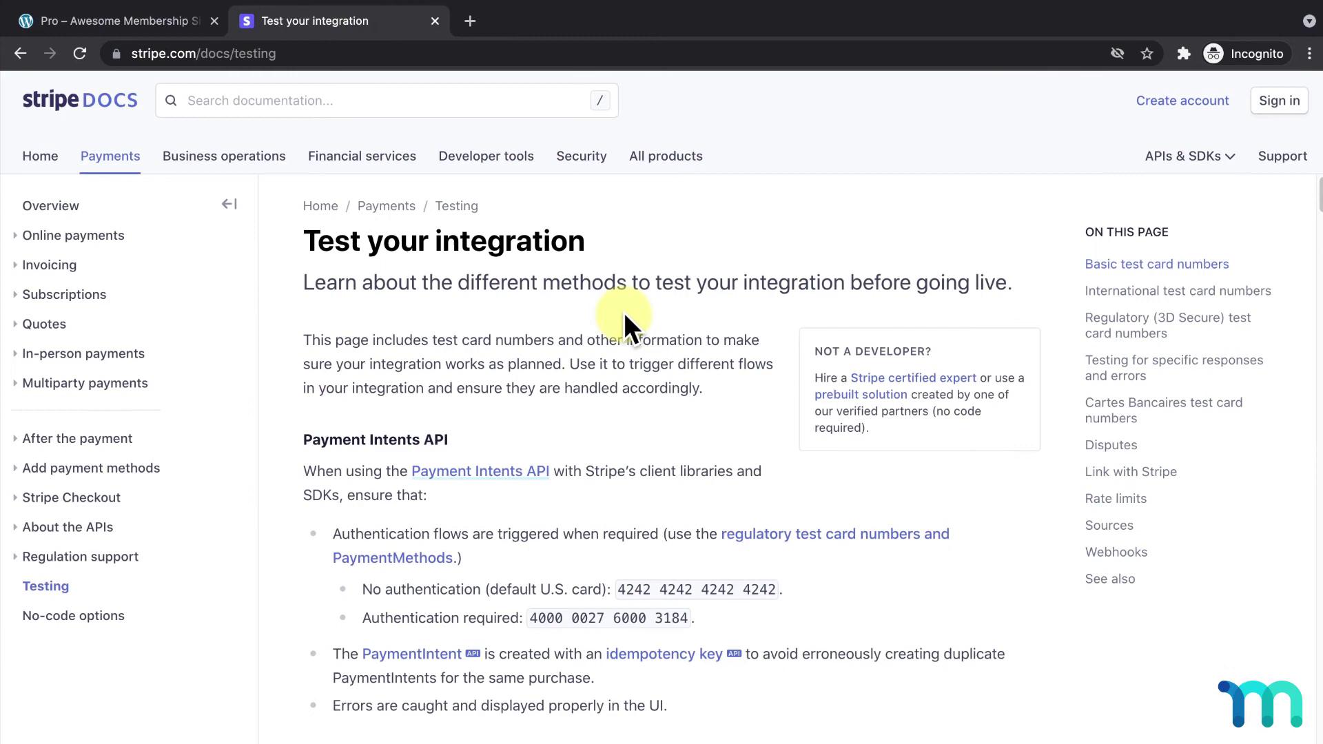
scroll(623, 312, down, 10)
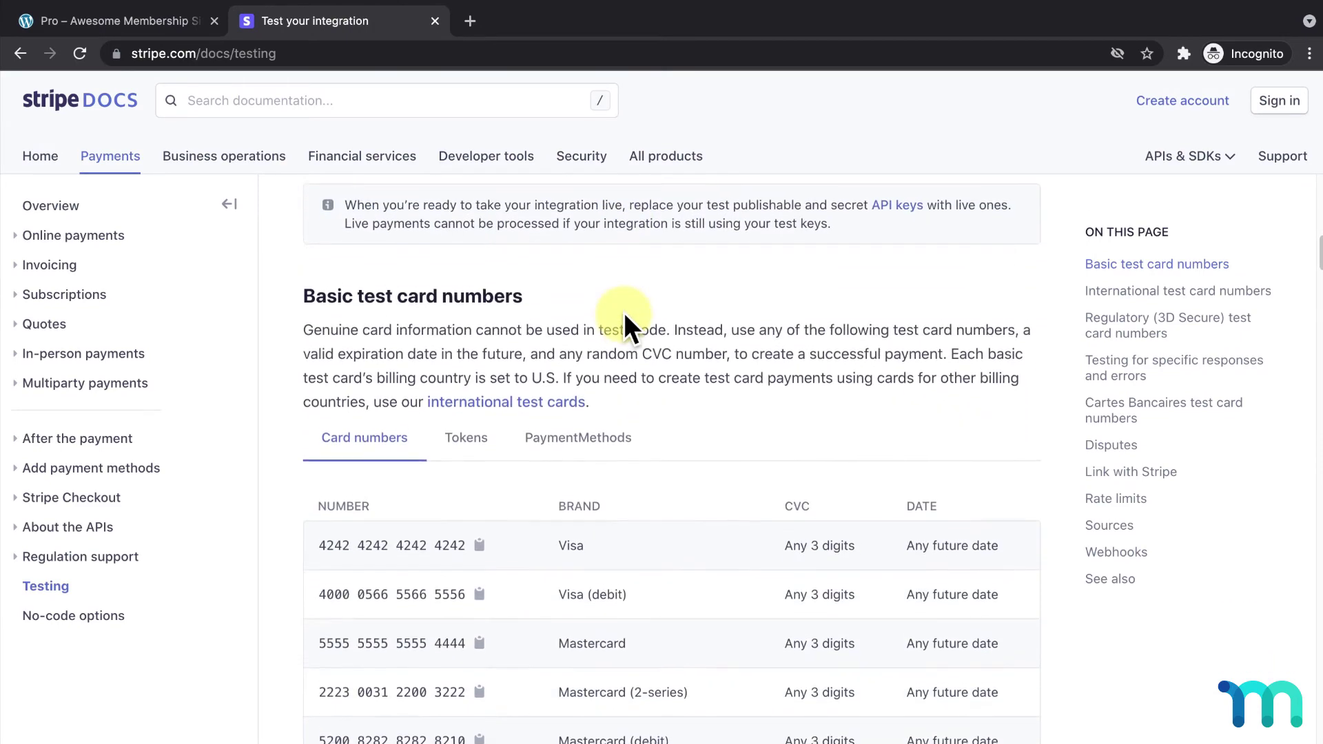
scroll(623, 312, down, 2)
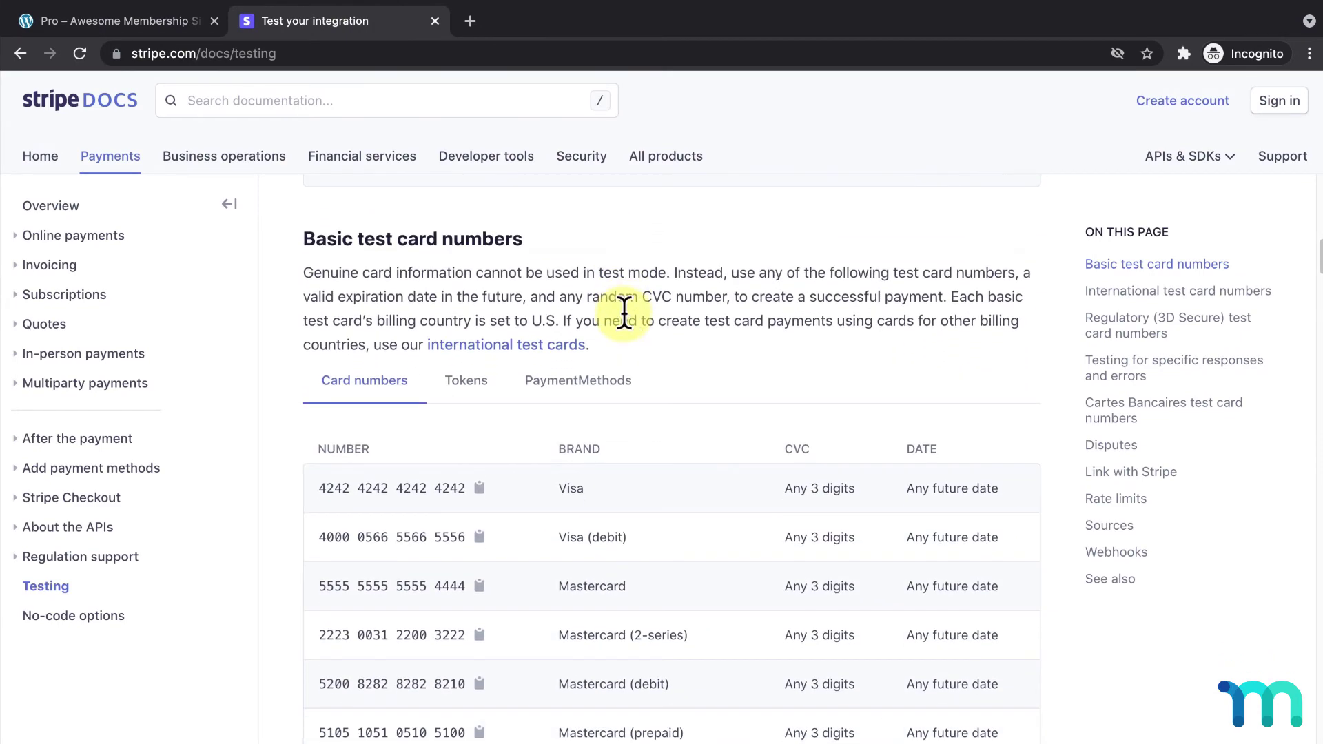
click(479, 490)
click(163, 20)
Step: Pay for Pro with the pasted 4242 card plus test expiry, CVC and ZIP, and sign up
click(424, 482)
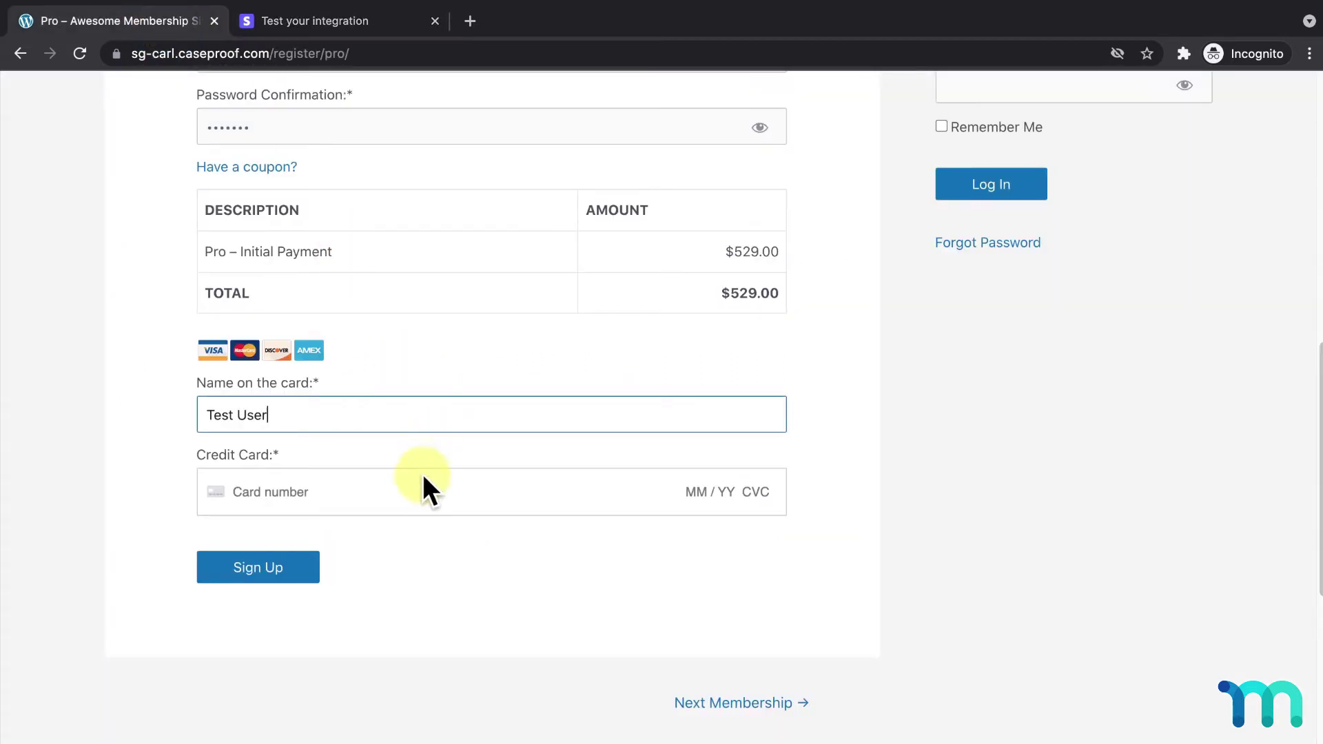
key(super+v)
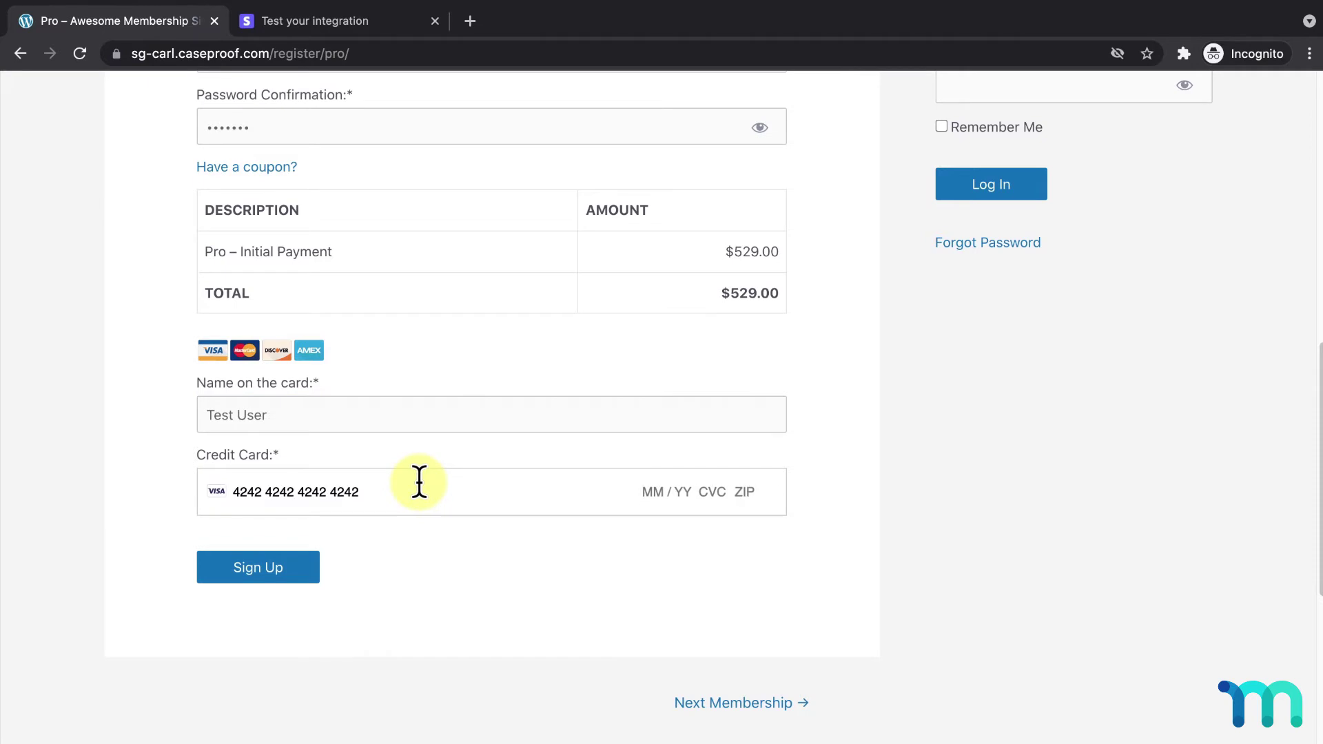
text(12 / 23 111 90210)
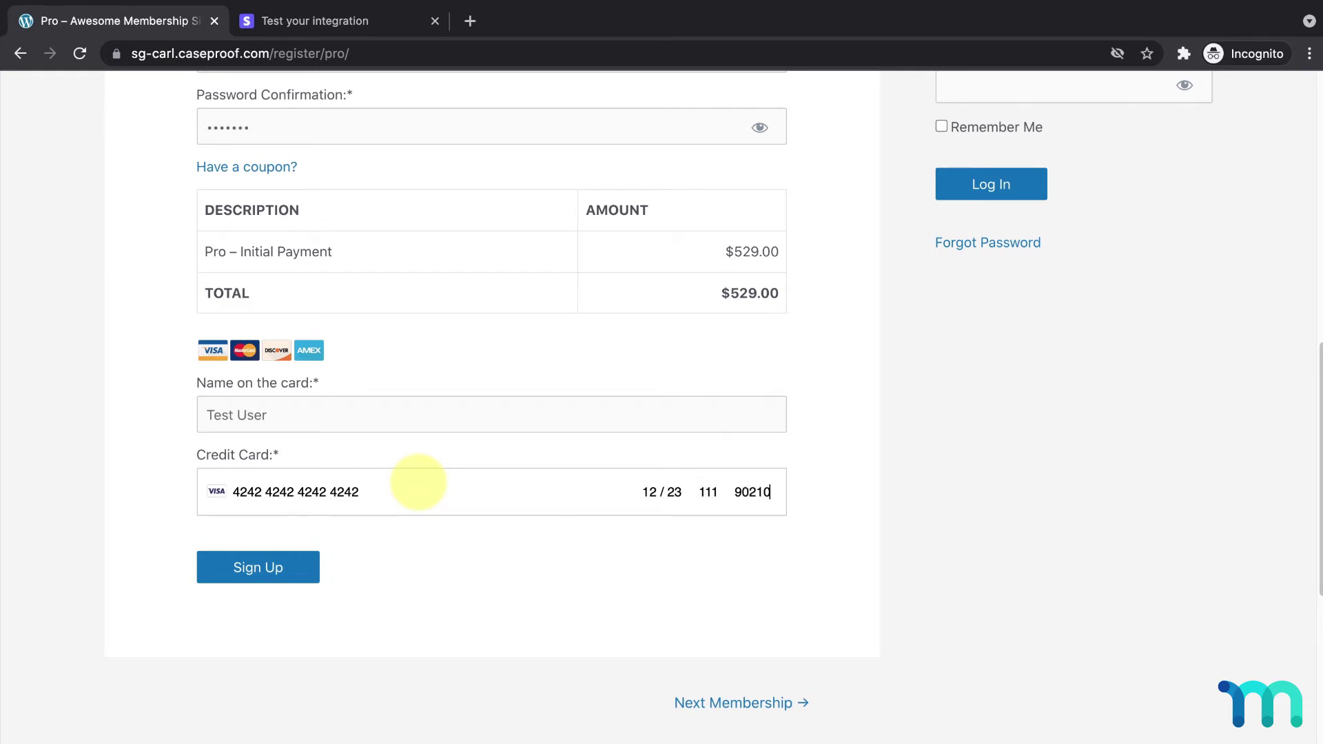
click(313, 565)
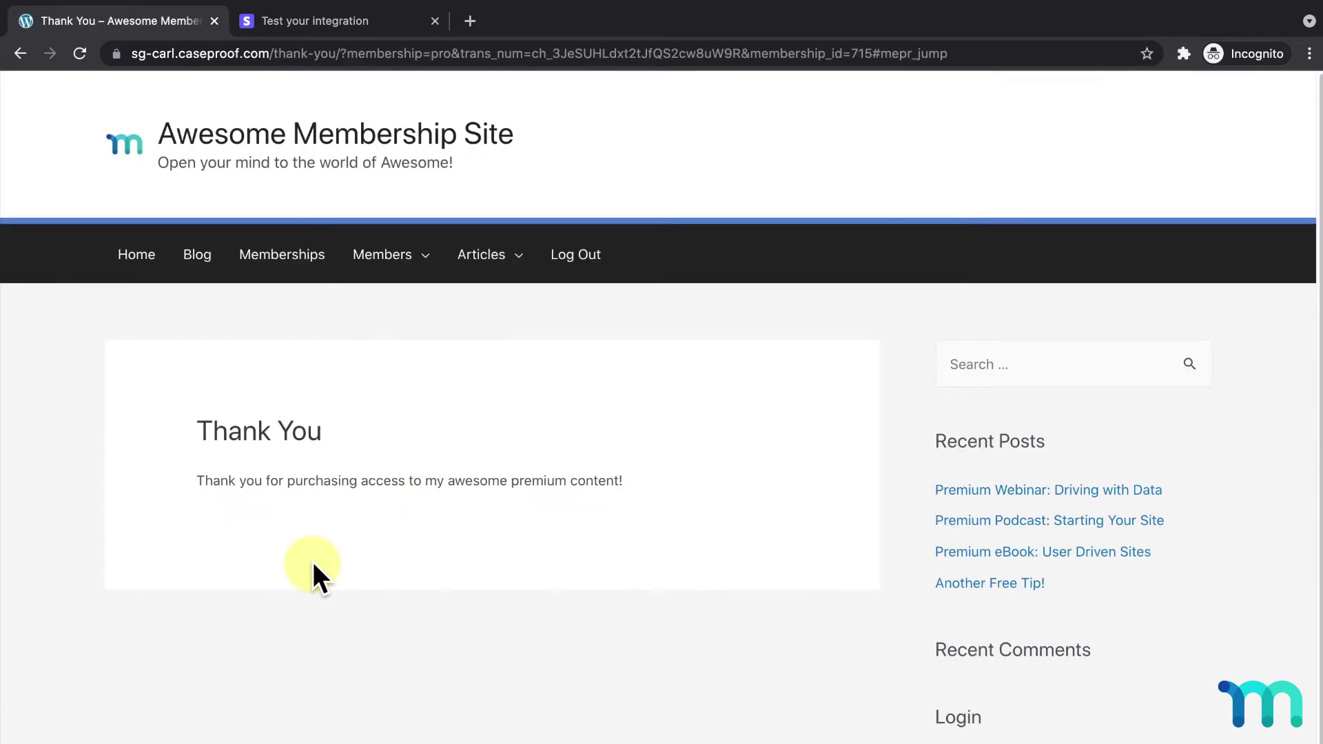
Step: Confirm the Pro subscription and $529 payment on the account page, then close the incognito window
mouse_move(407, 279)
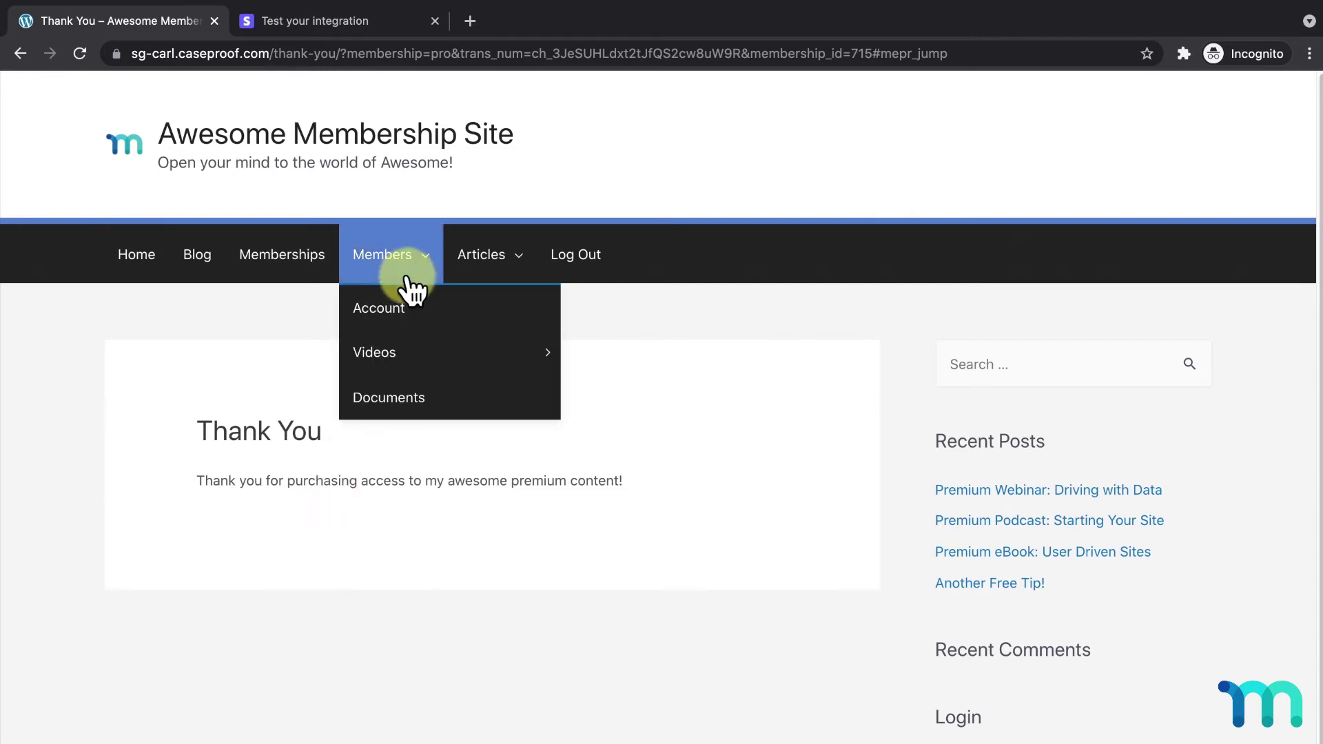
click(411, 320)
scroll(408, 317, down, 2)
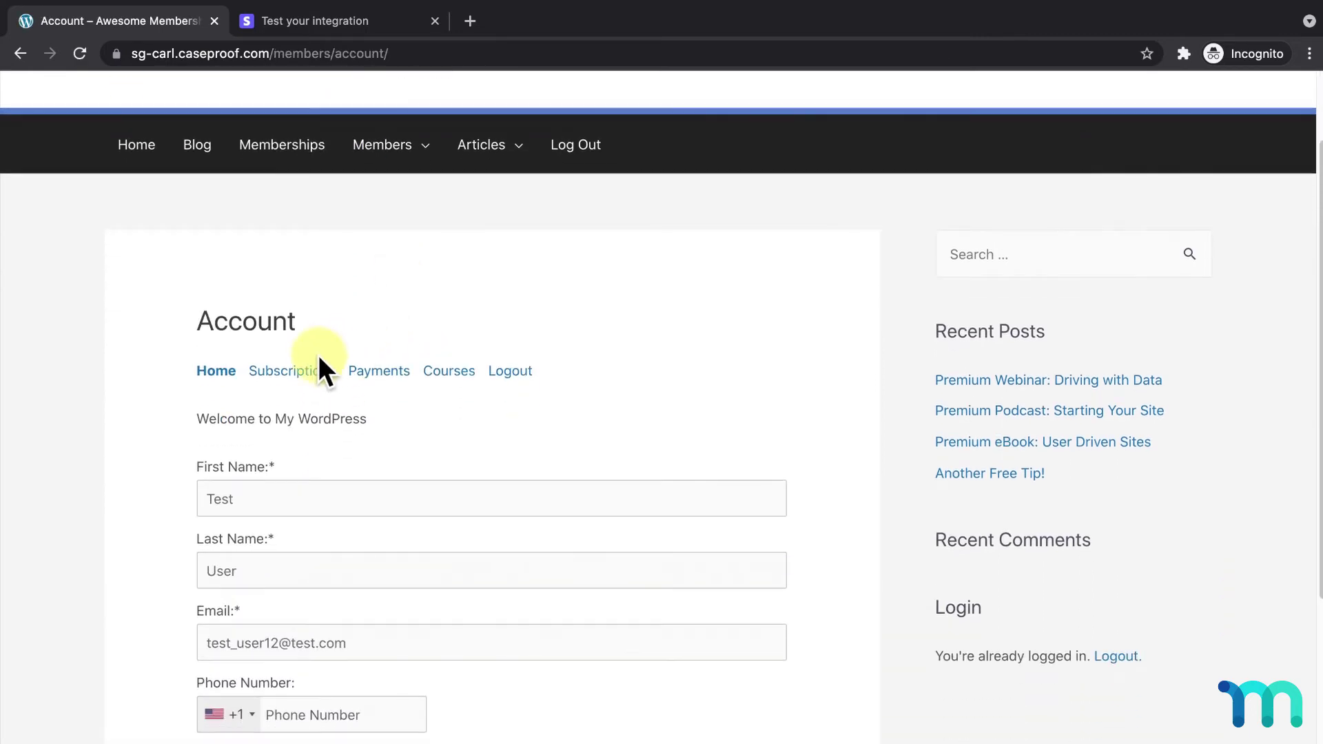
click(312, 374)
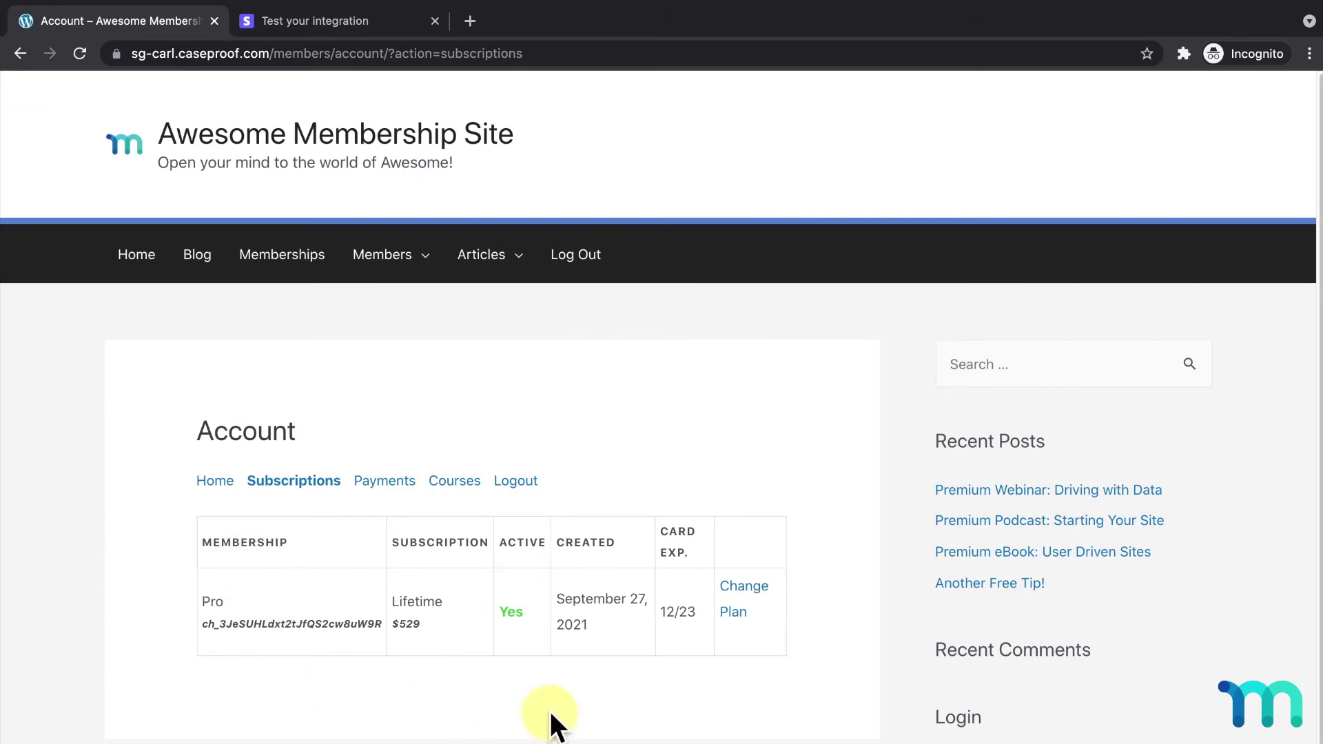
click(384, 487)
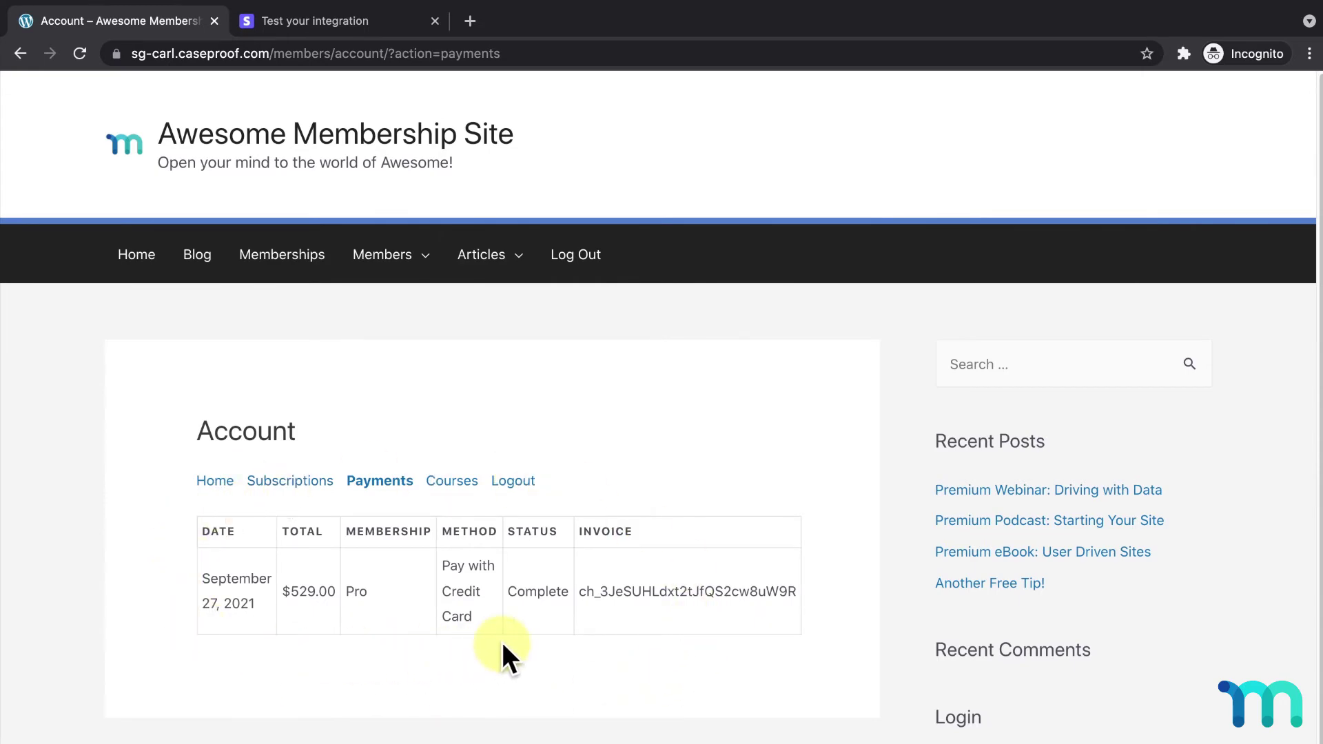
click(214, 20)
click(214, 20)
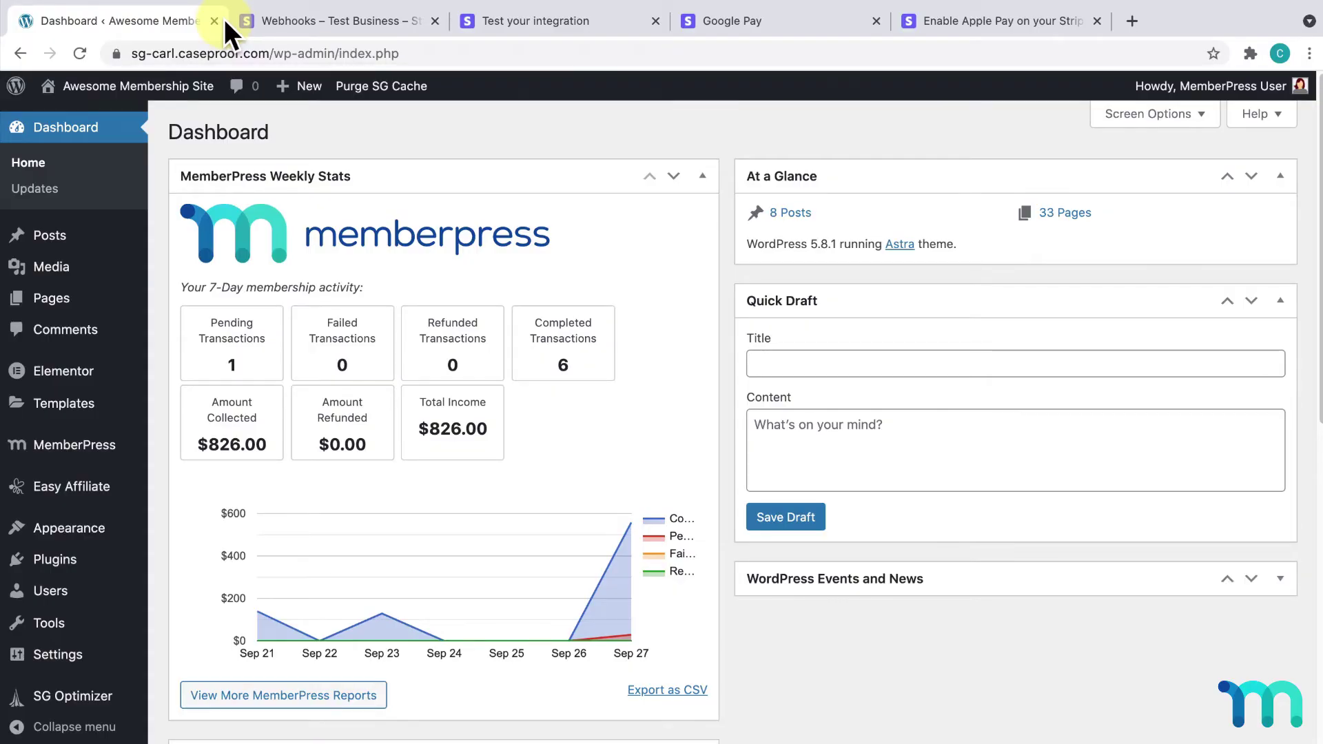
Step: Open MemberPress Transactions to see the complete $529 Pro payment via Pay with Credit Card
click(58, 447)
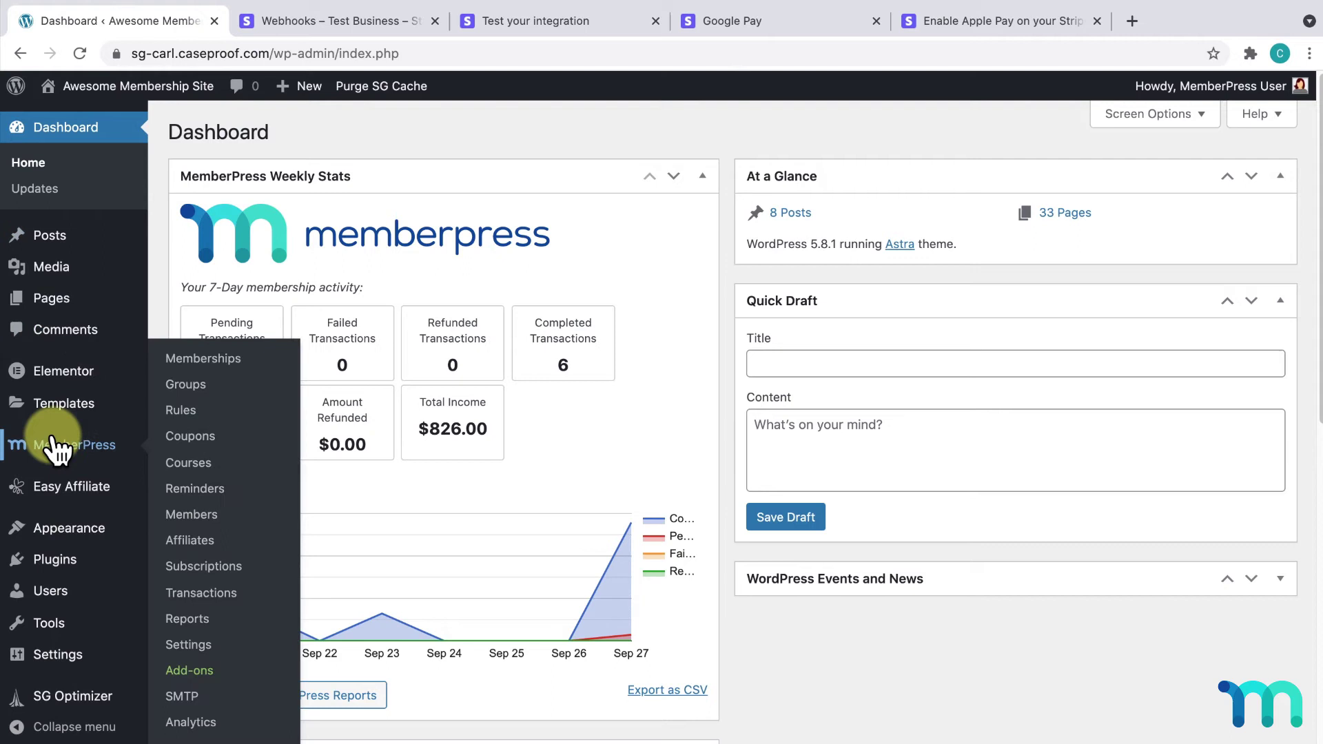
click(201, 594)
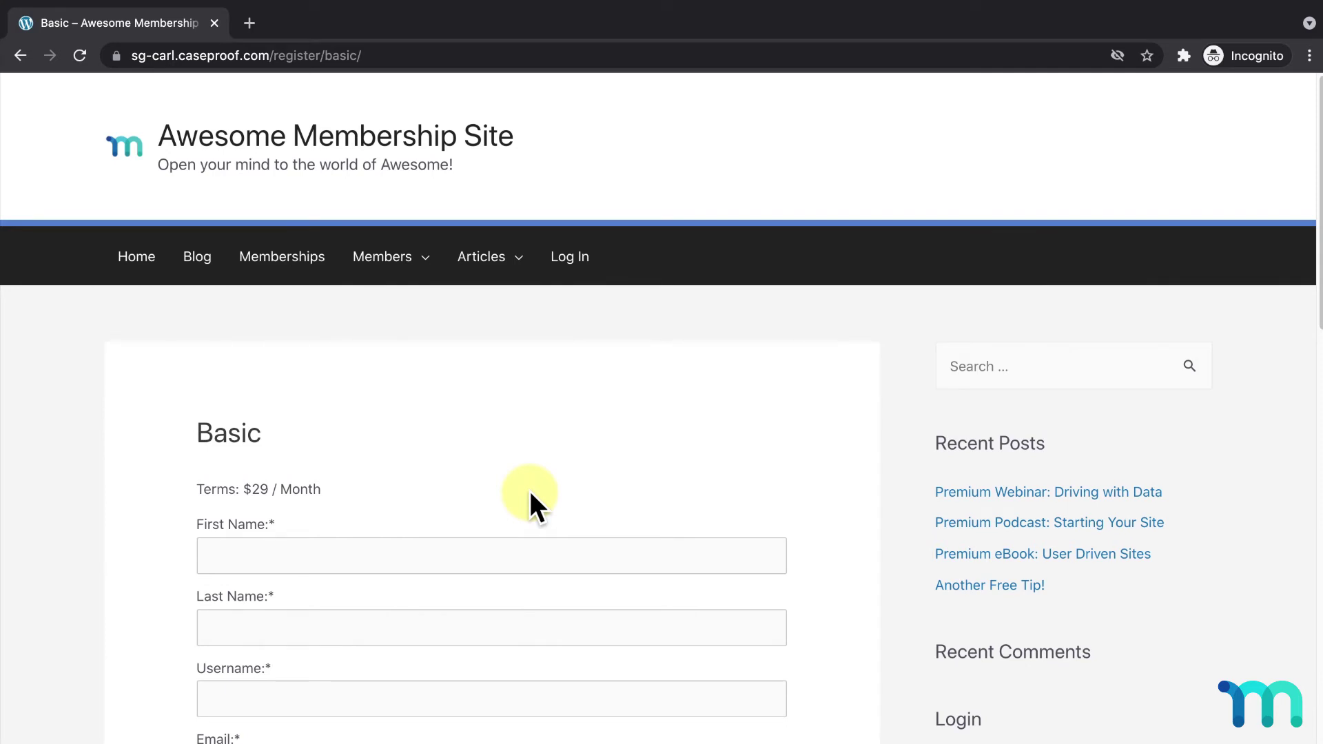
Step: Fill the Basic form with a second test user's name, username, email and password
scroll(531, 490, down, 5)
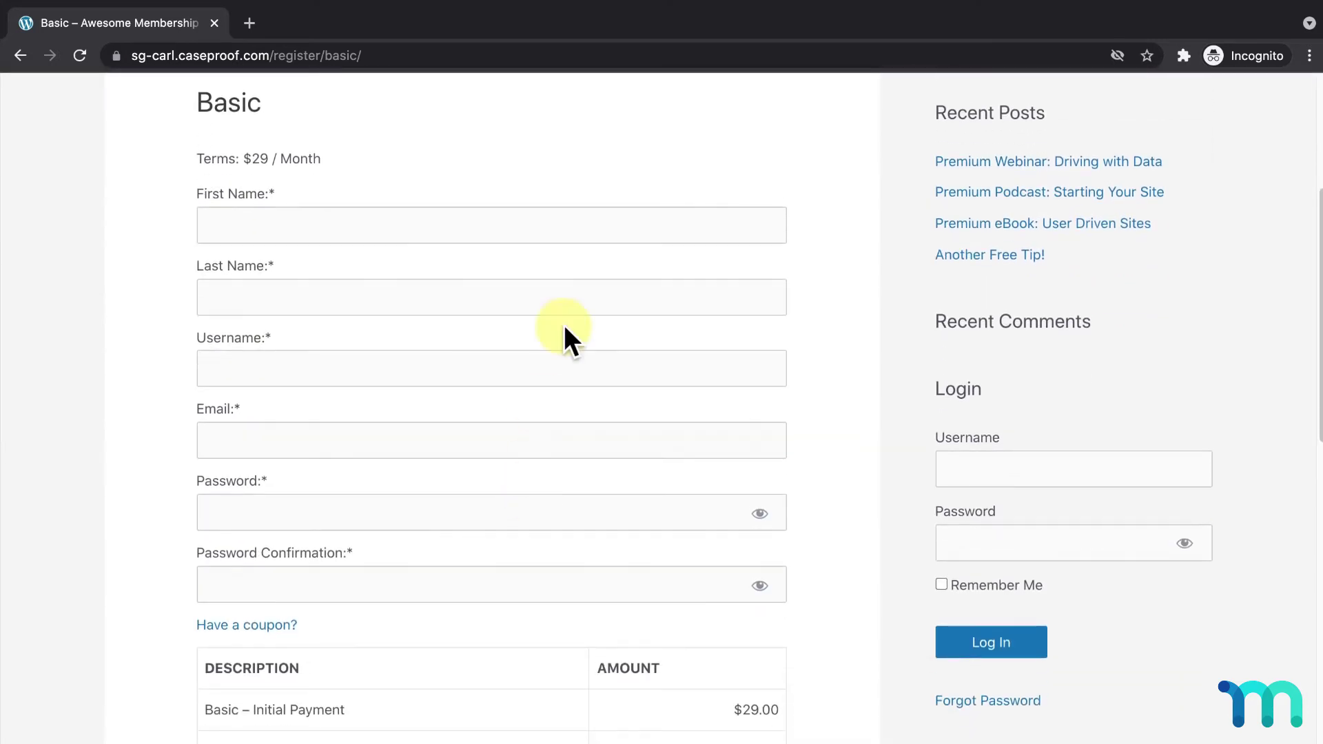
click(601, 233)
text(Test)
key(Tab)
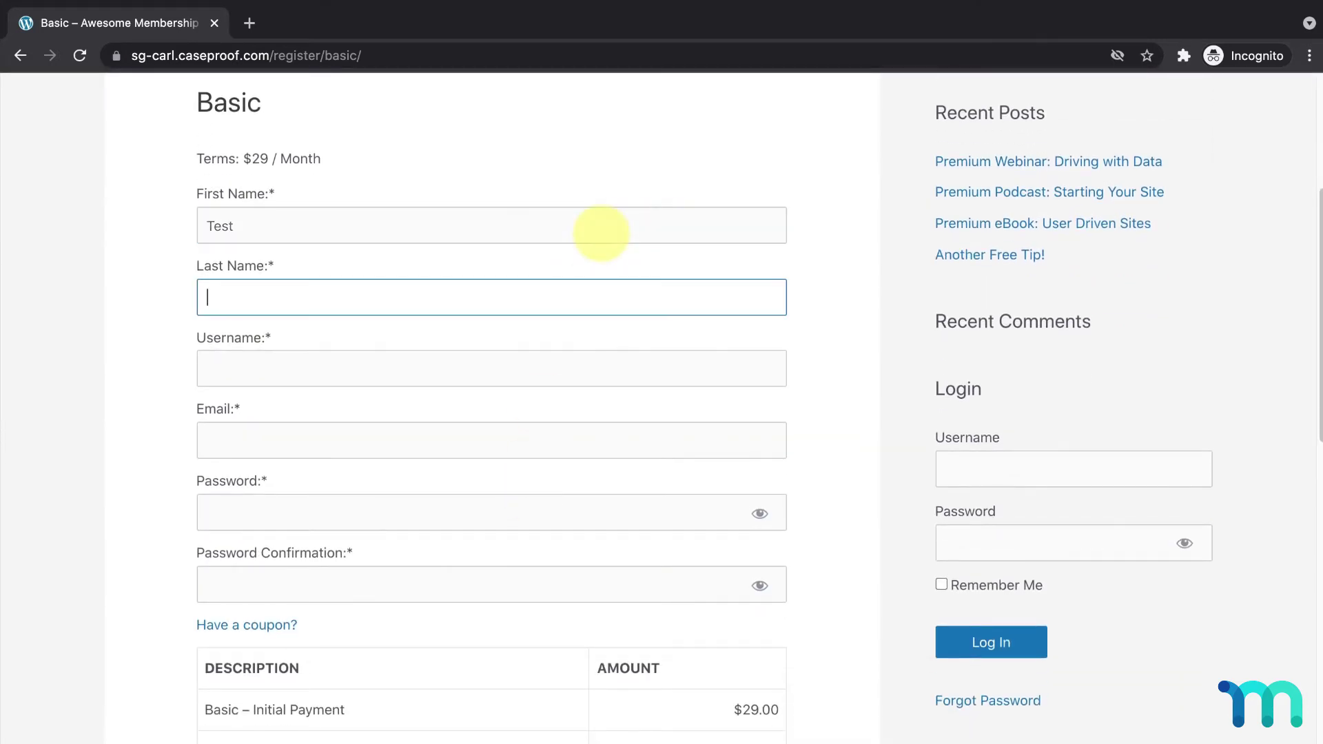
text(User2)
key(Tab)
text(test_user22)
key(Tab)
text(test_user22@test.com)
key(Tab)
text(test123)
key(Tab)
text(test123)
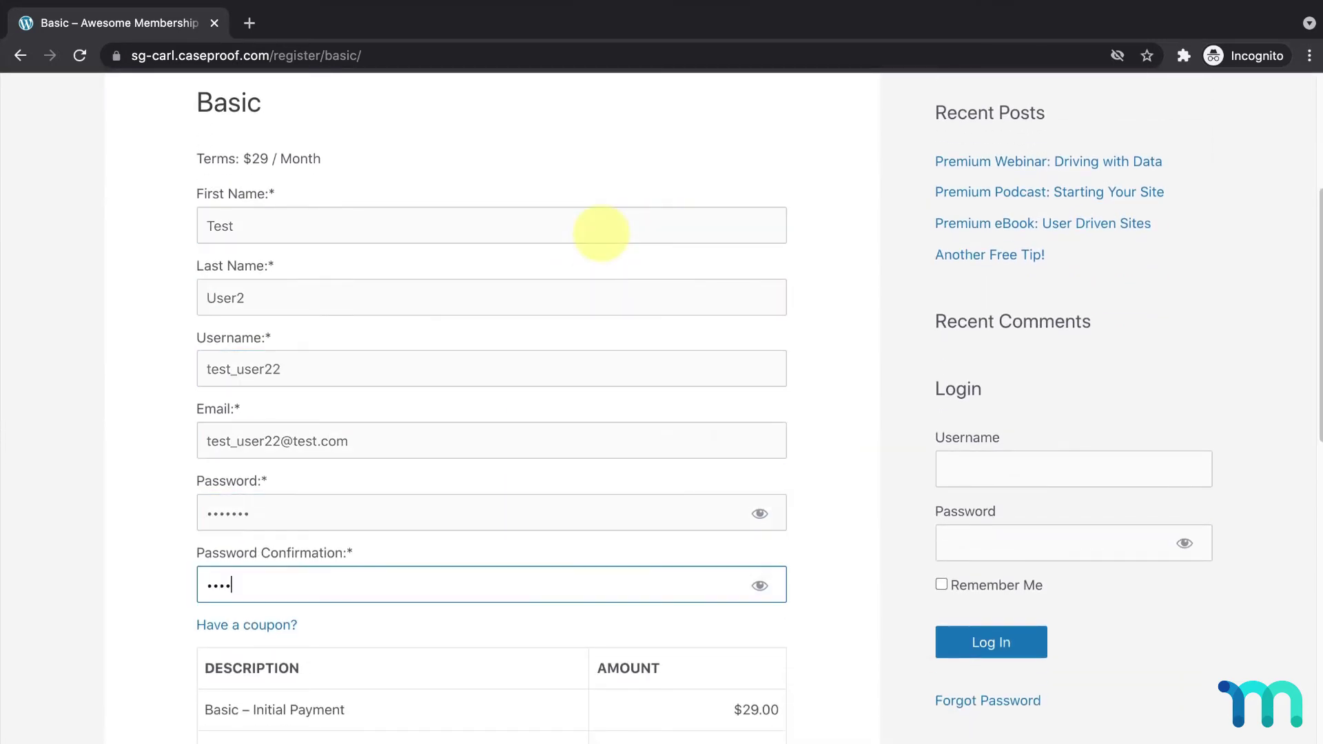
Step: Enter the cardholder name and 4242 test card details, then submit the Basic sign-up
scroll(601, 233, down, 6)
click(437, 412)
text(Test User2)
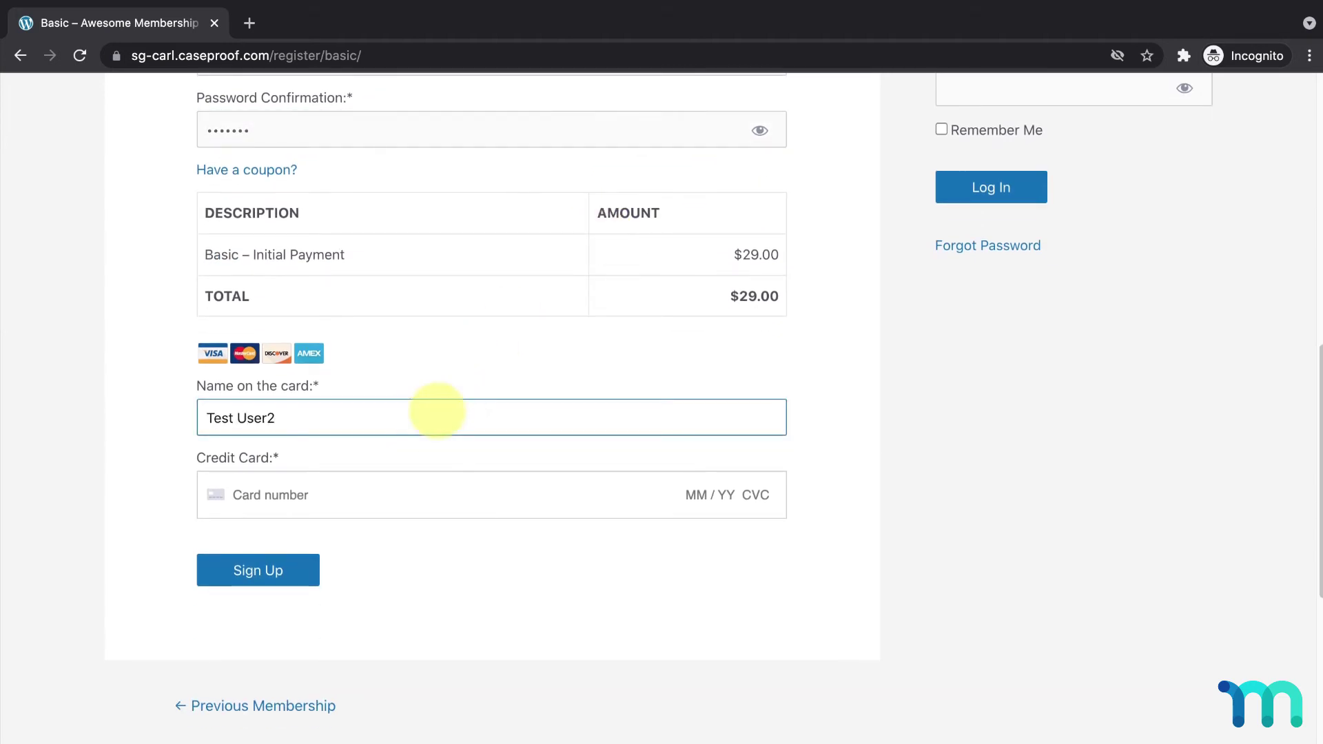
click(399, 495)
text(4242 4242 4242 4242 )
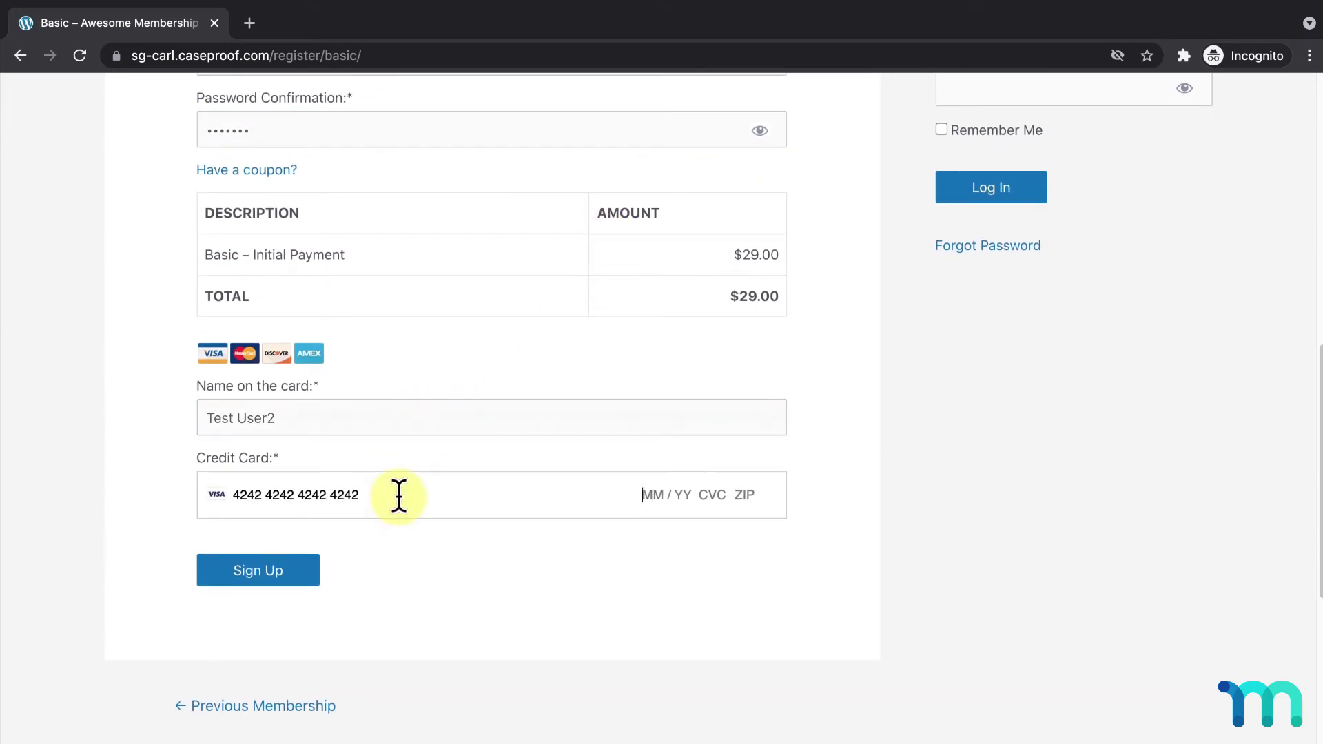
text(12 / 23 111 90210)
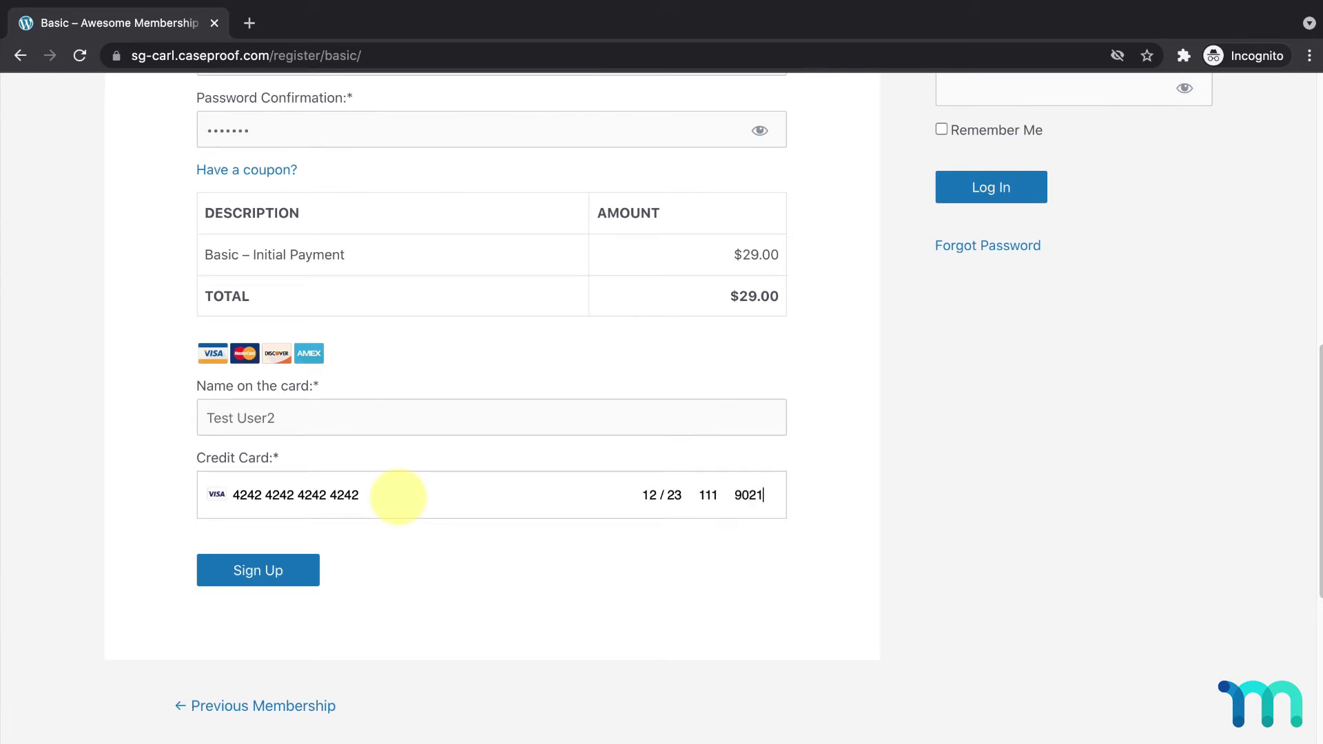
click(299, 570)
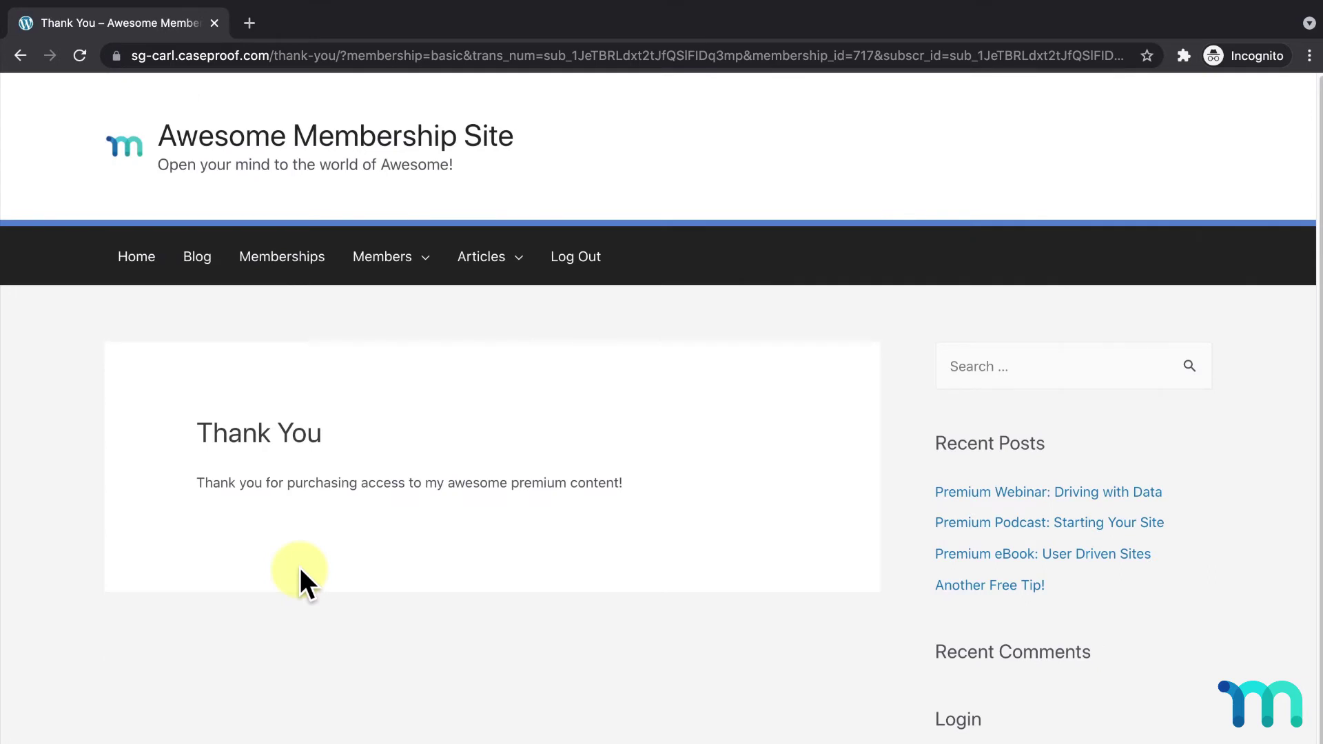
Step: Open the member account and confirm the enabled $29/month Basic subscription
mouse_move(398, 274)
click(421, 314)
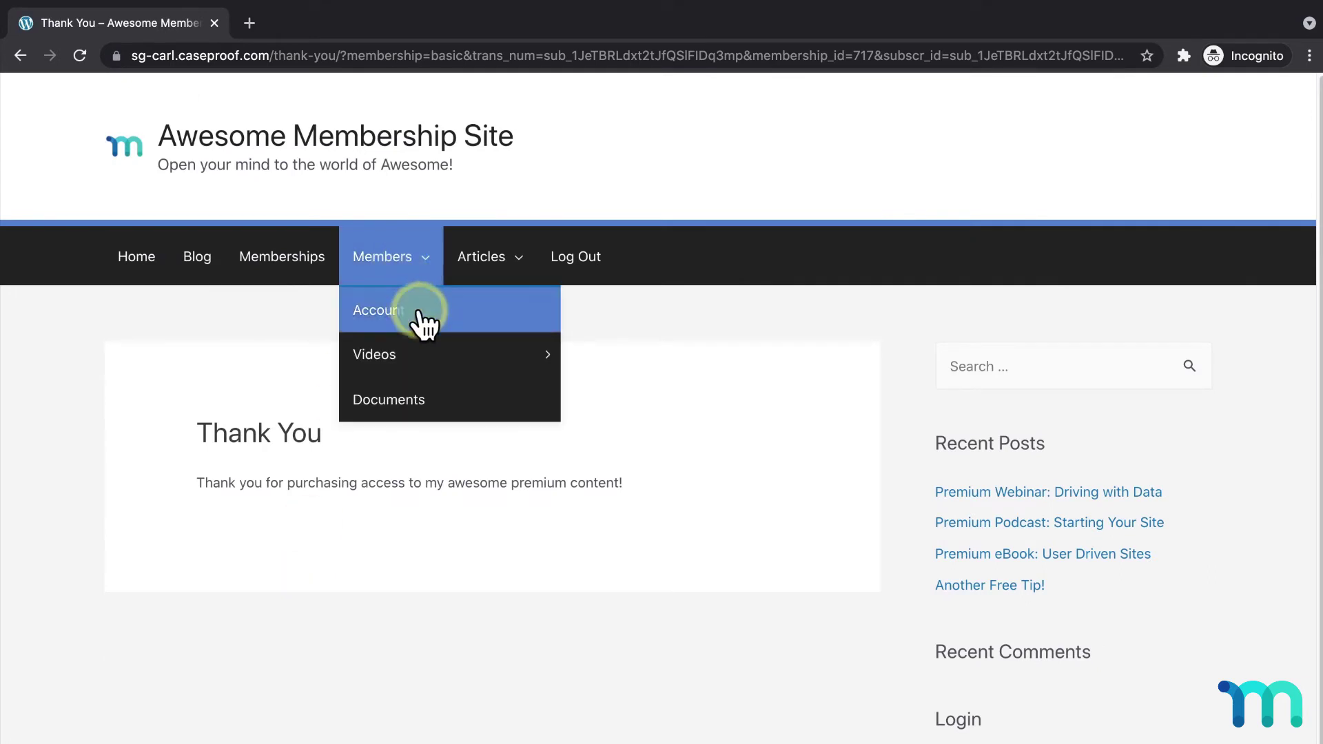
scroll(423, 324, down, 2)
click(314, 403)
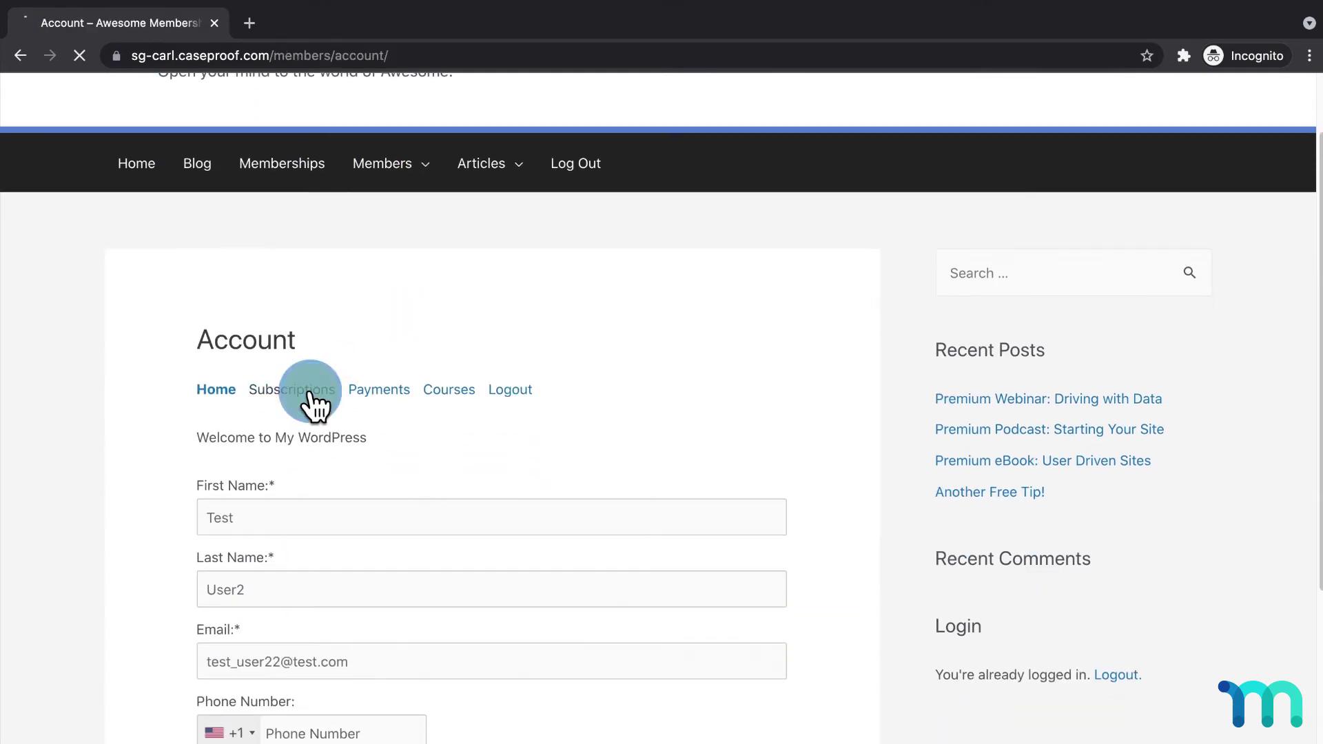
Step: Check the Payments tab shows the complete $29 payment, then close the test window
scroll(308, 403, down, 2)
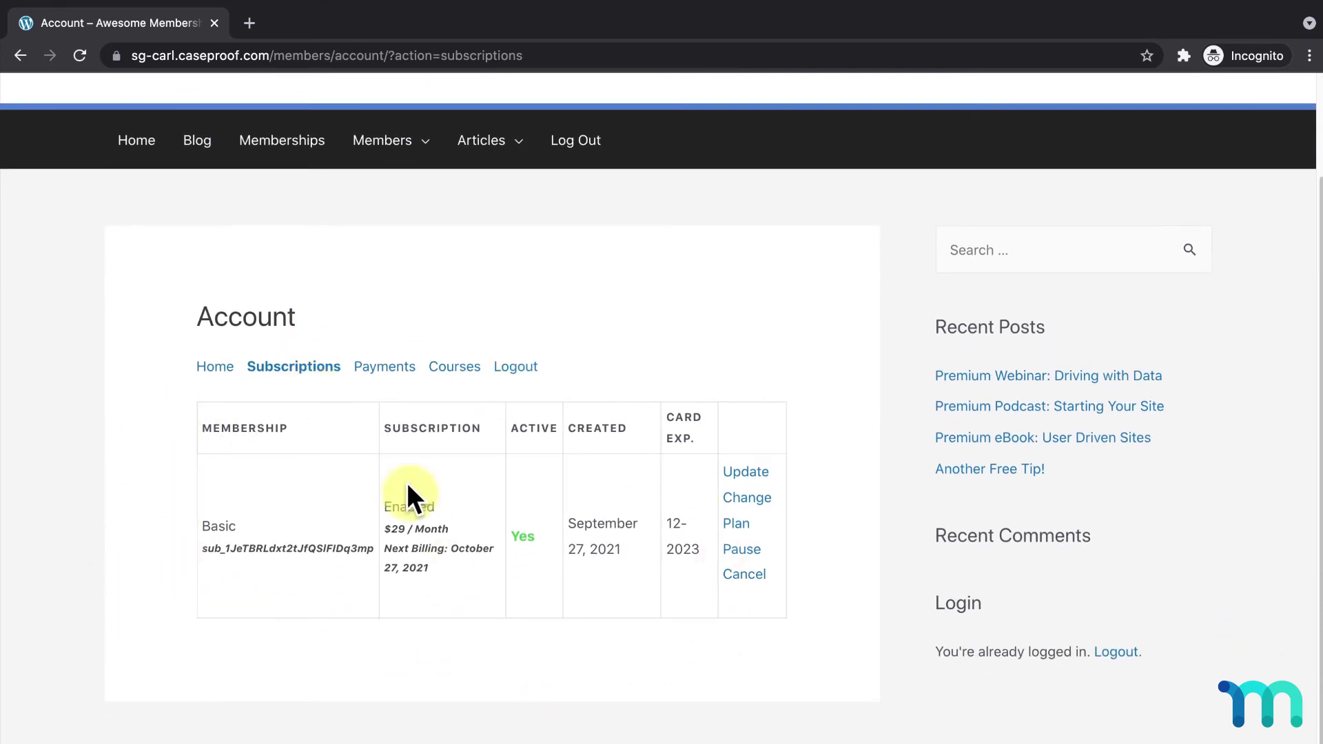
click(384, 366)
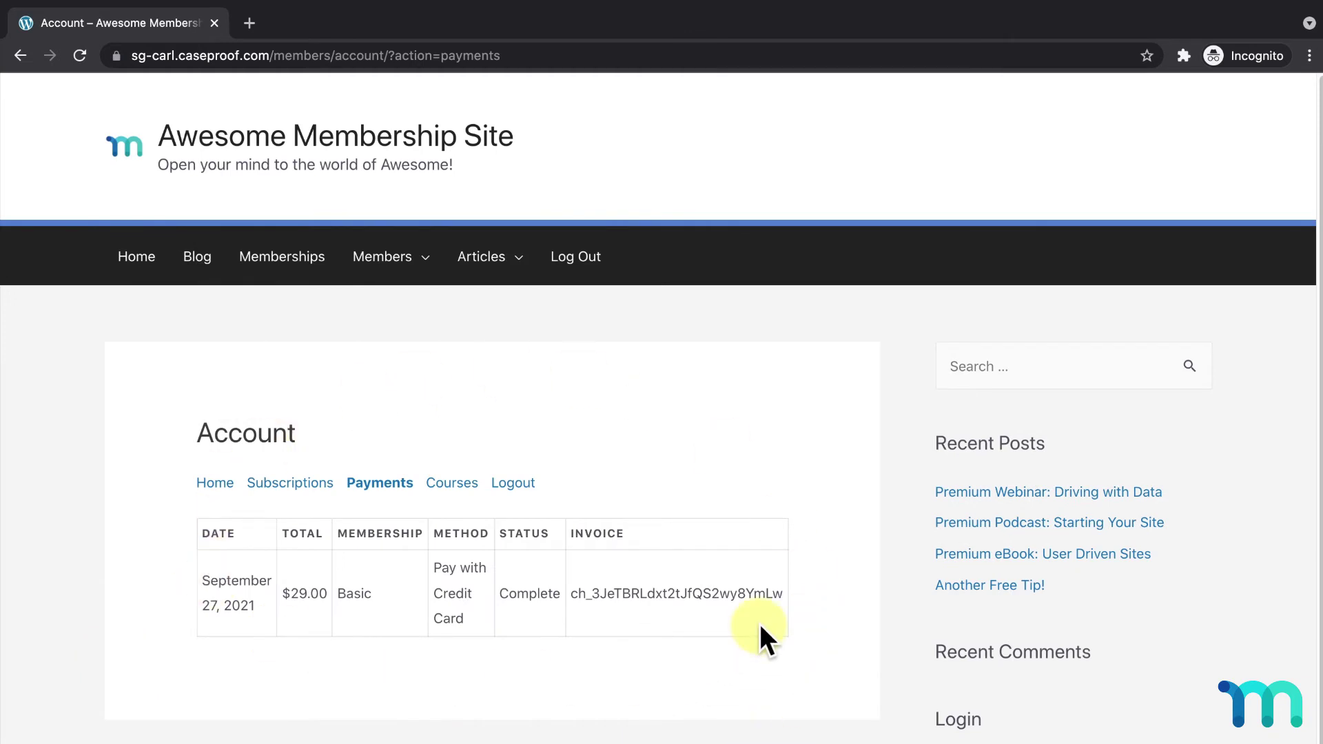
click(214, 23)
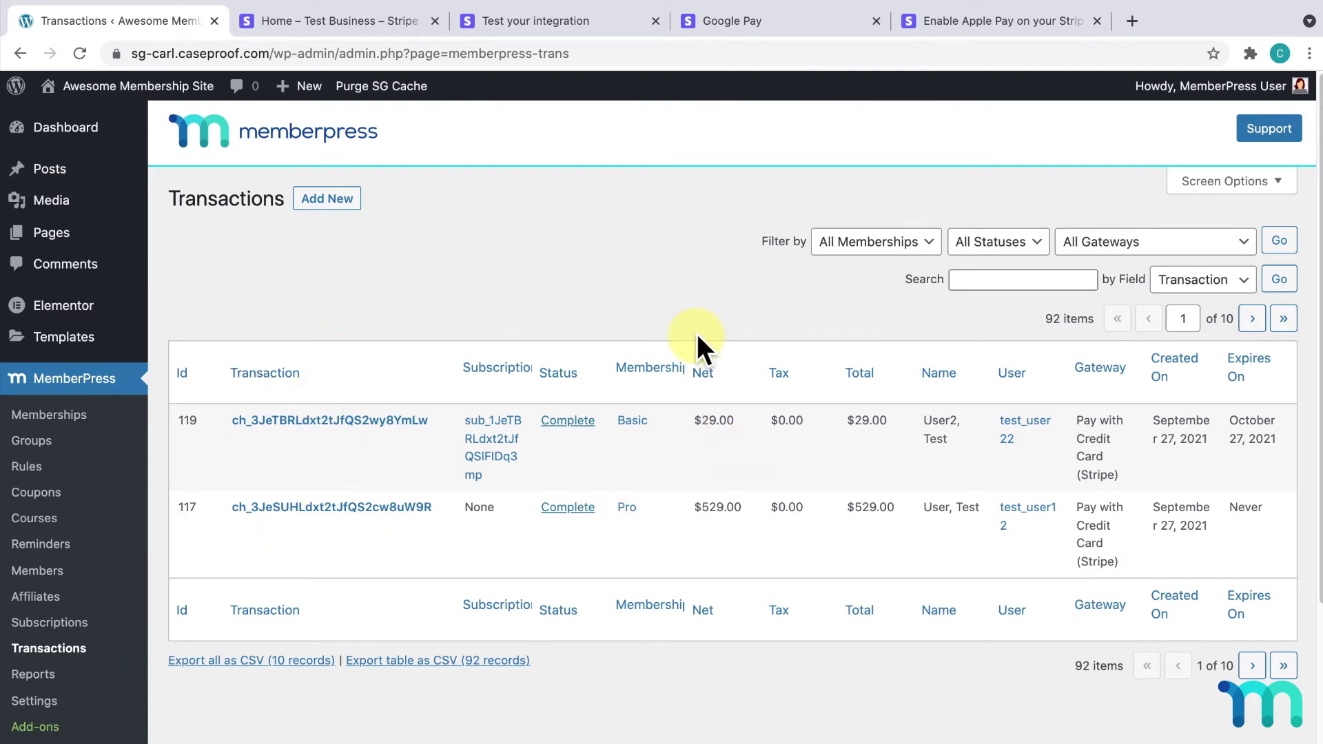
Step: In the Stripe test dashboard, open the site's webhook endpoint and highlight gateway ID r046n6-3ix in its URL
click(400, 22)
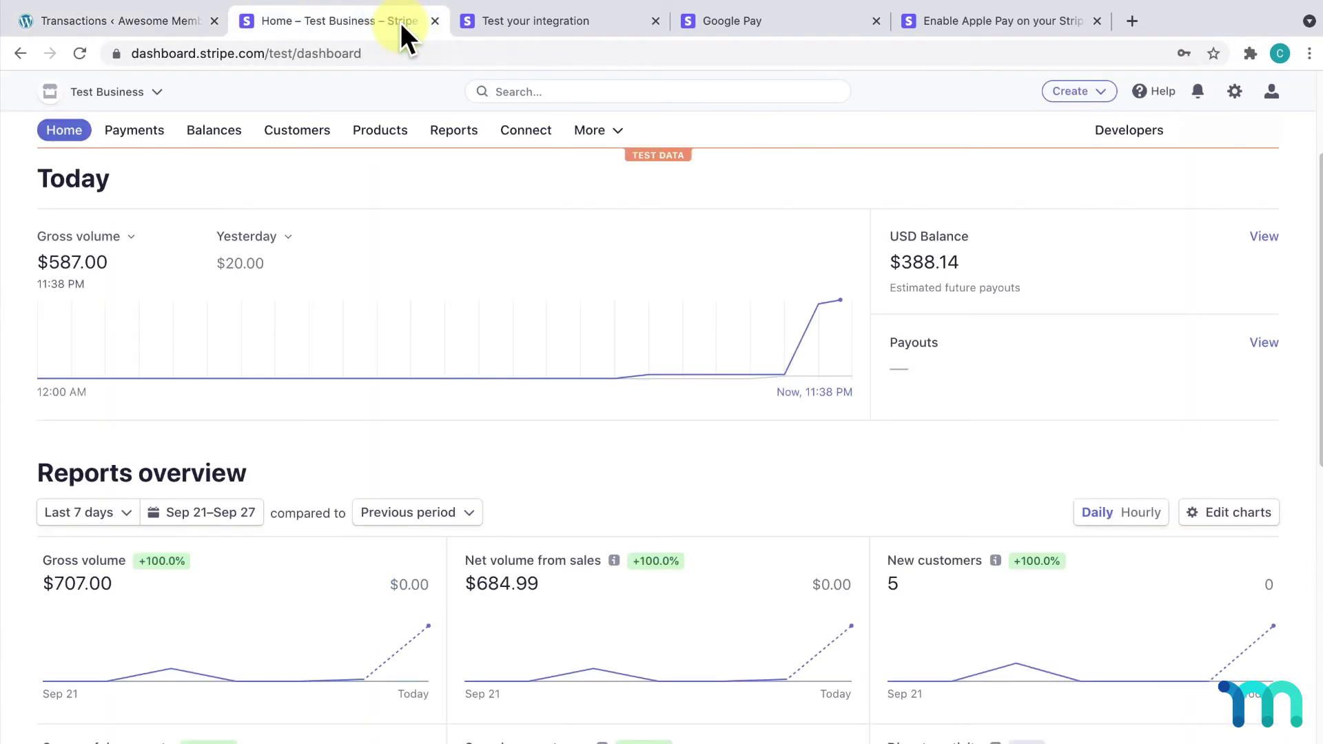
click(141, 133)
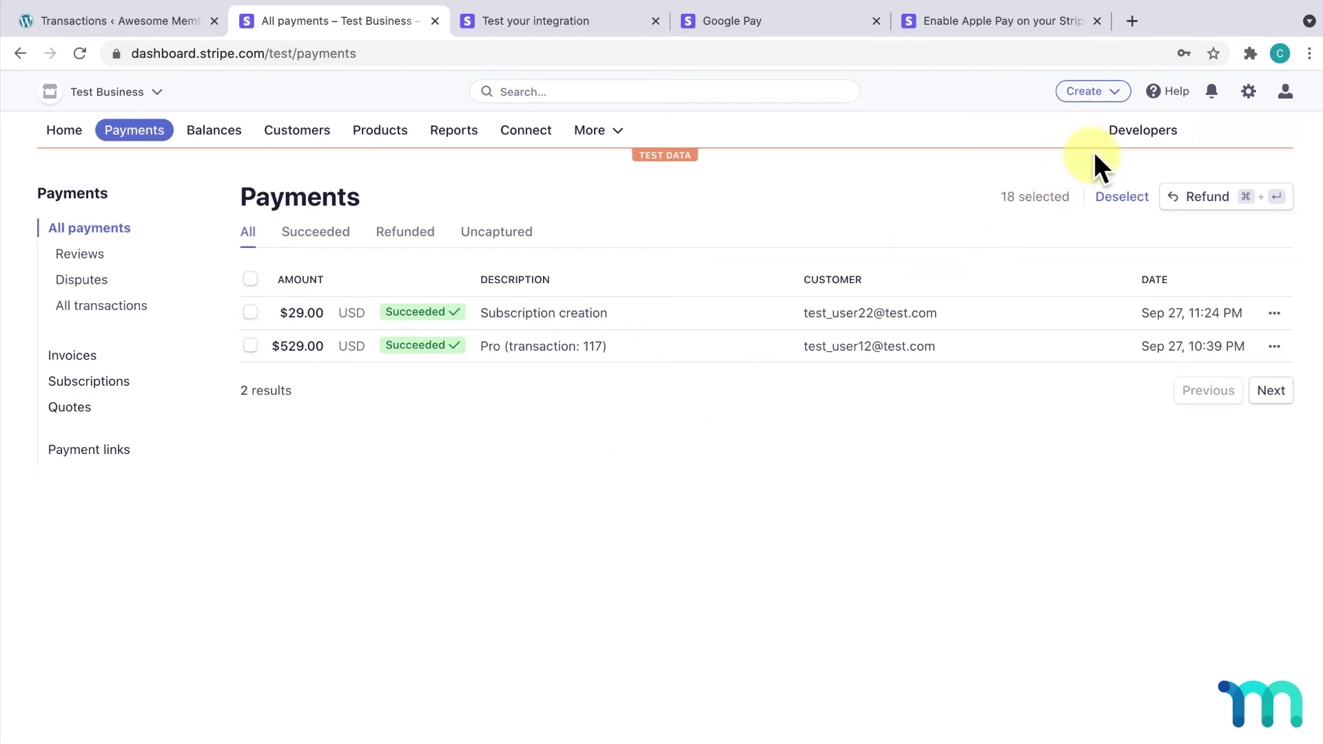
click(1143, 134)
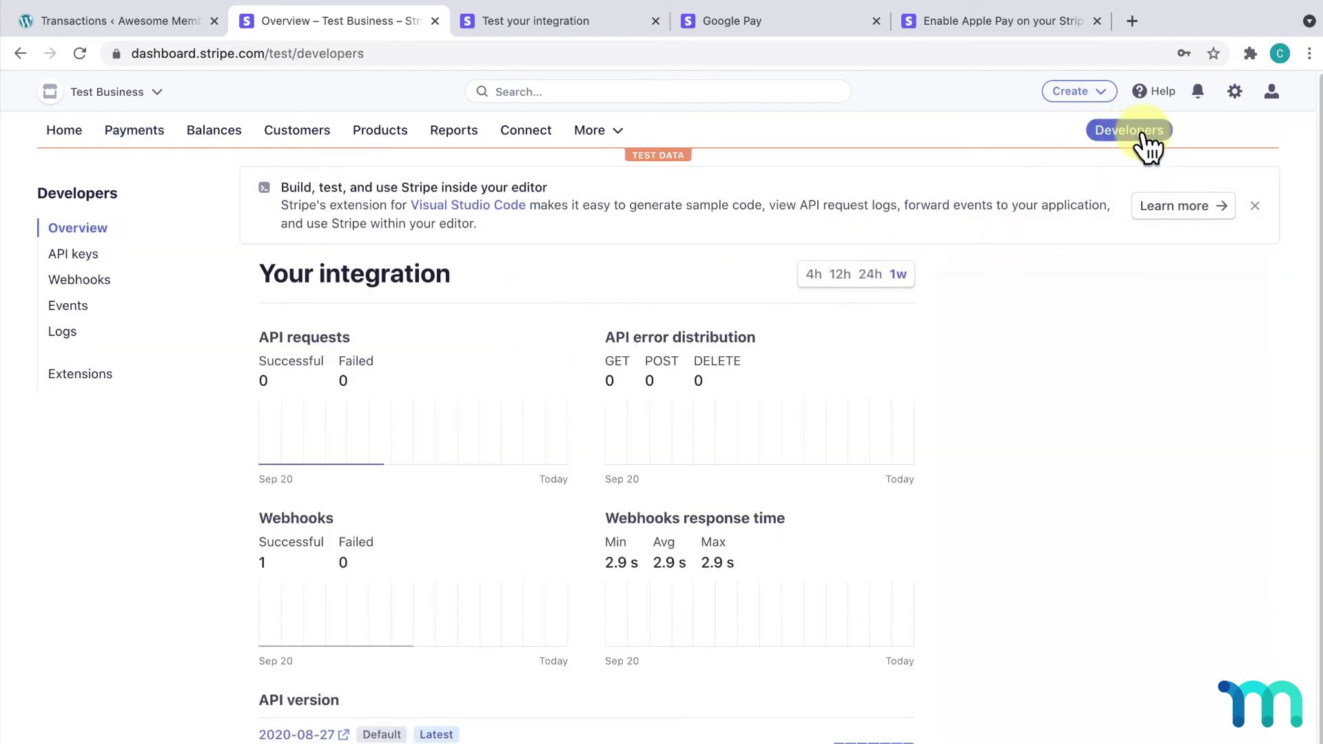
click(72, 279)
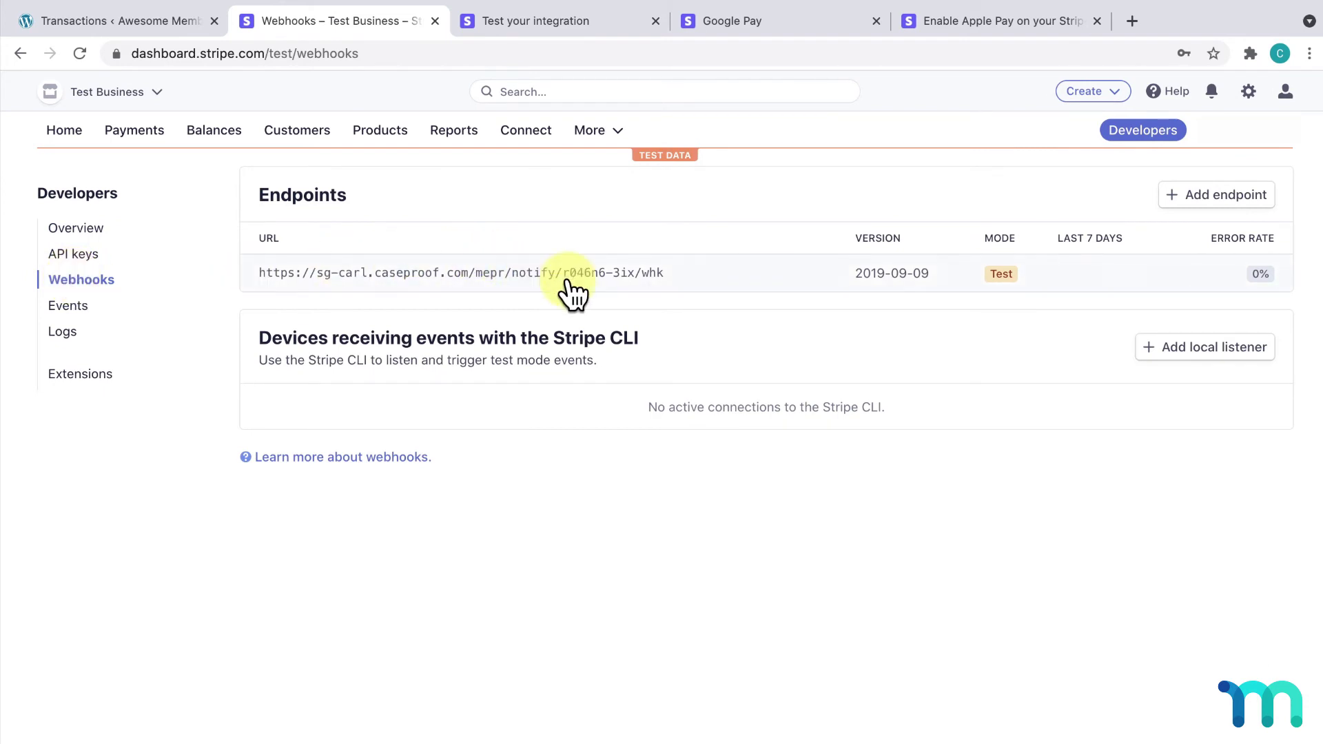
click(573, 275)
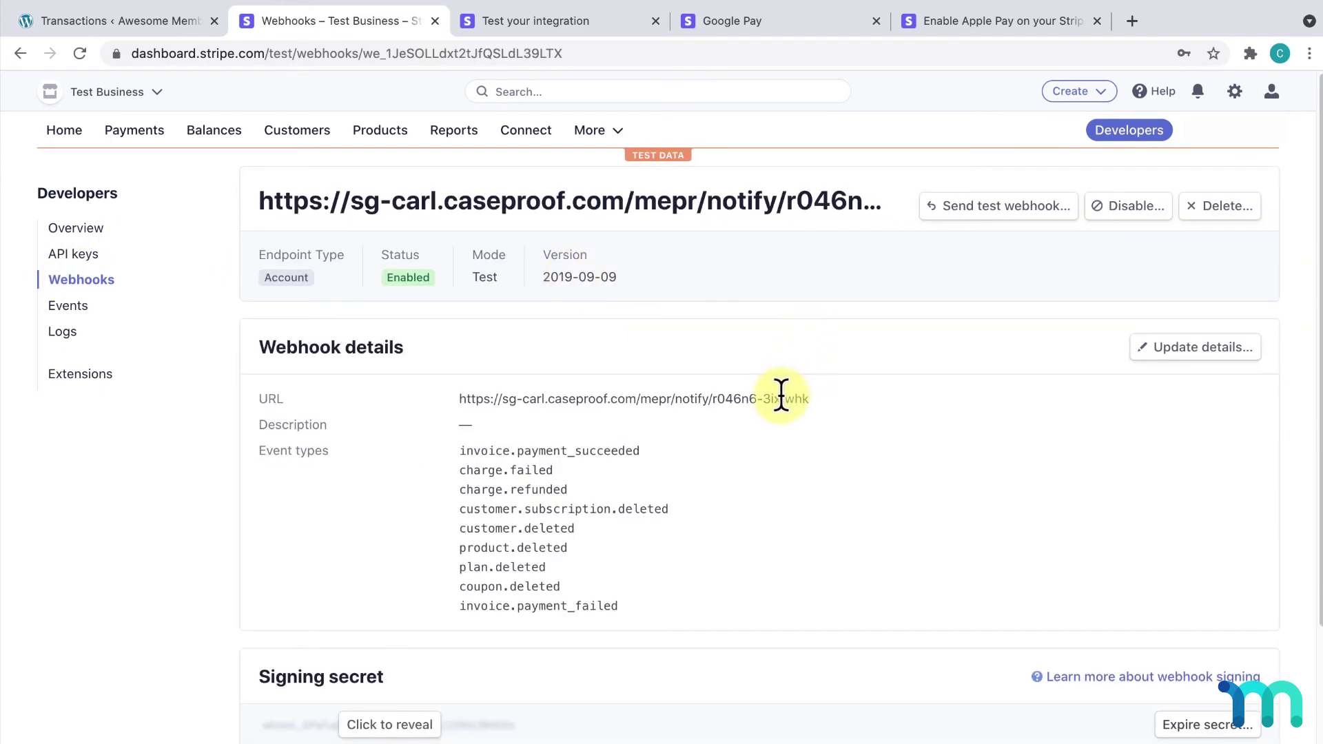
drag(781, 398, 710, 399)
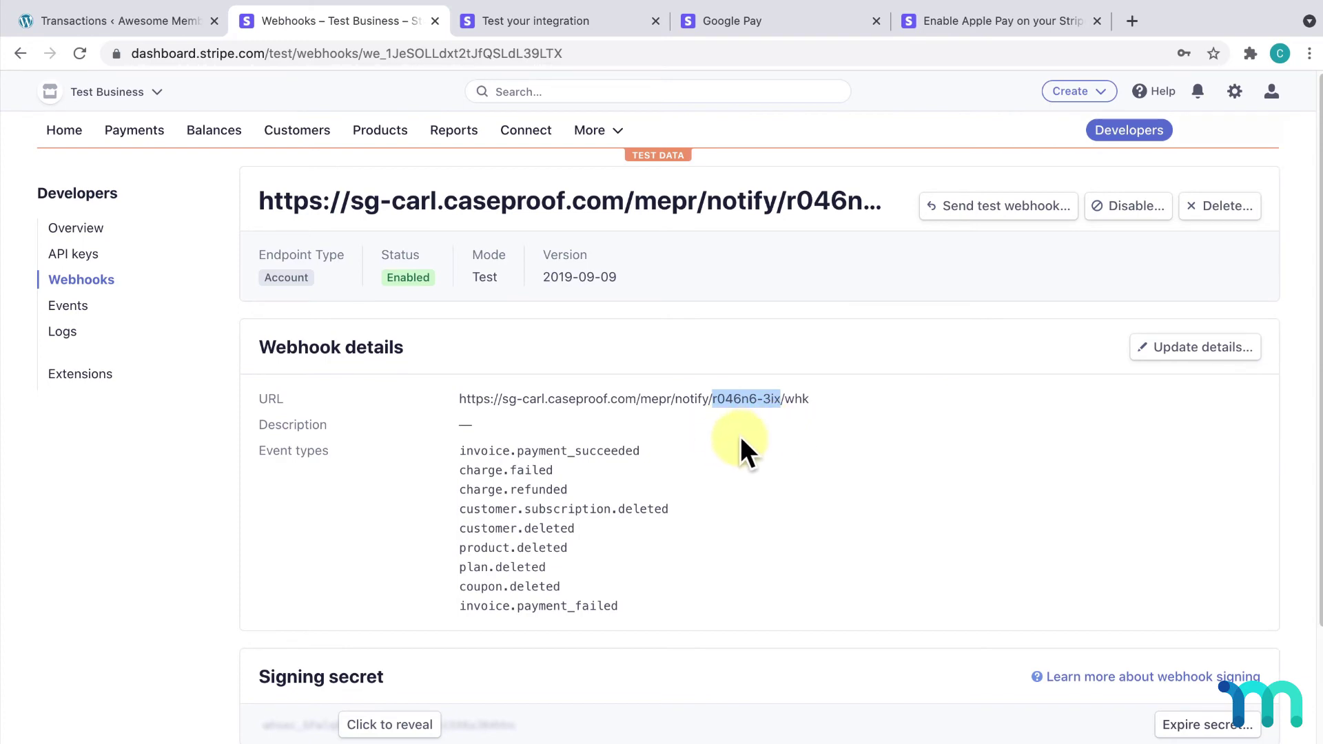
Step: Go to MemberPress Payments settings and highlight the Stripe gateway ID r046n6-3ix
click(155, 27)
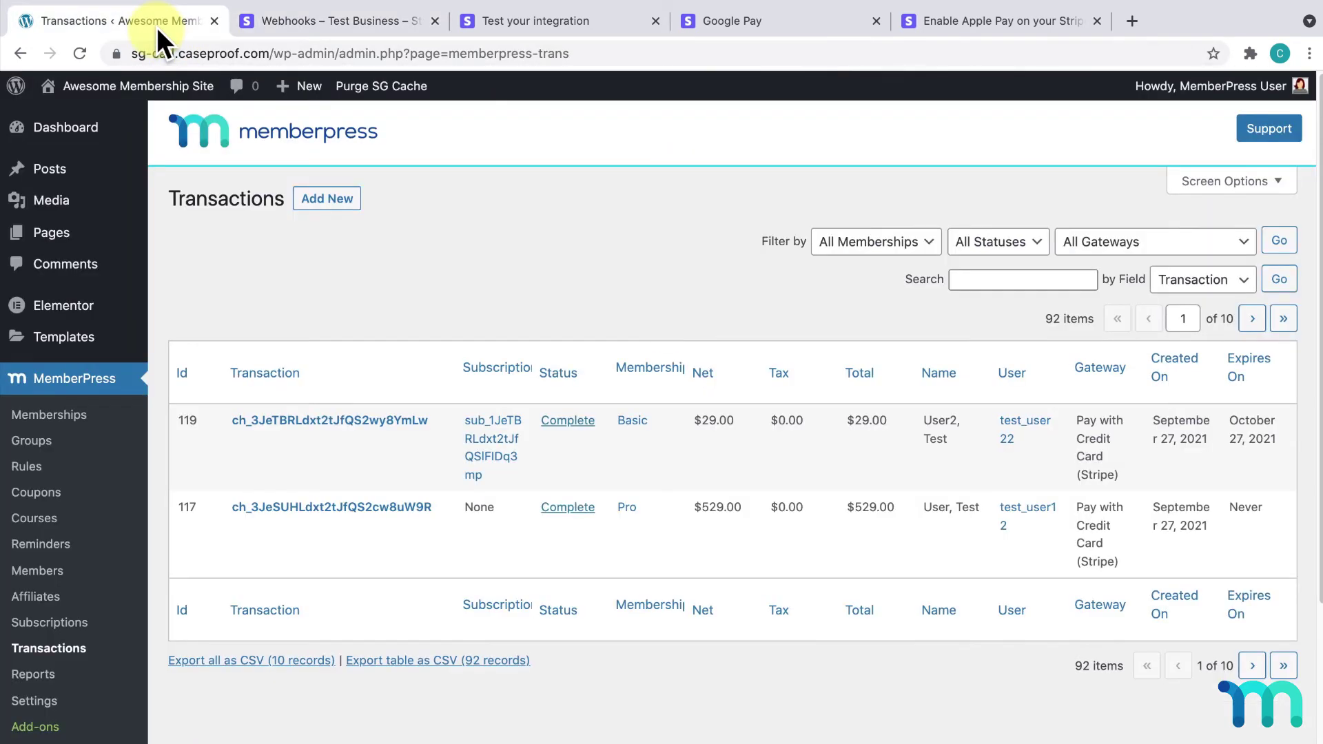
scroll(131, 412, down, 3)
click(34, 541)
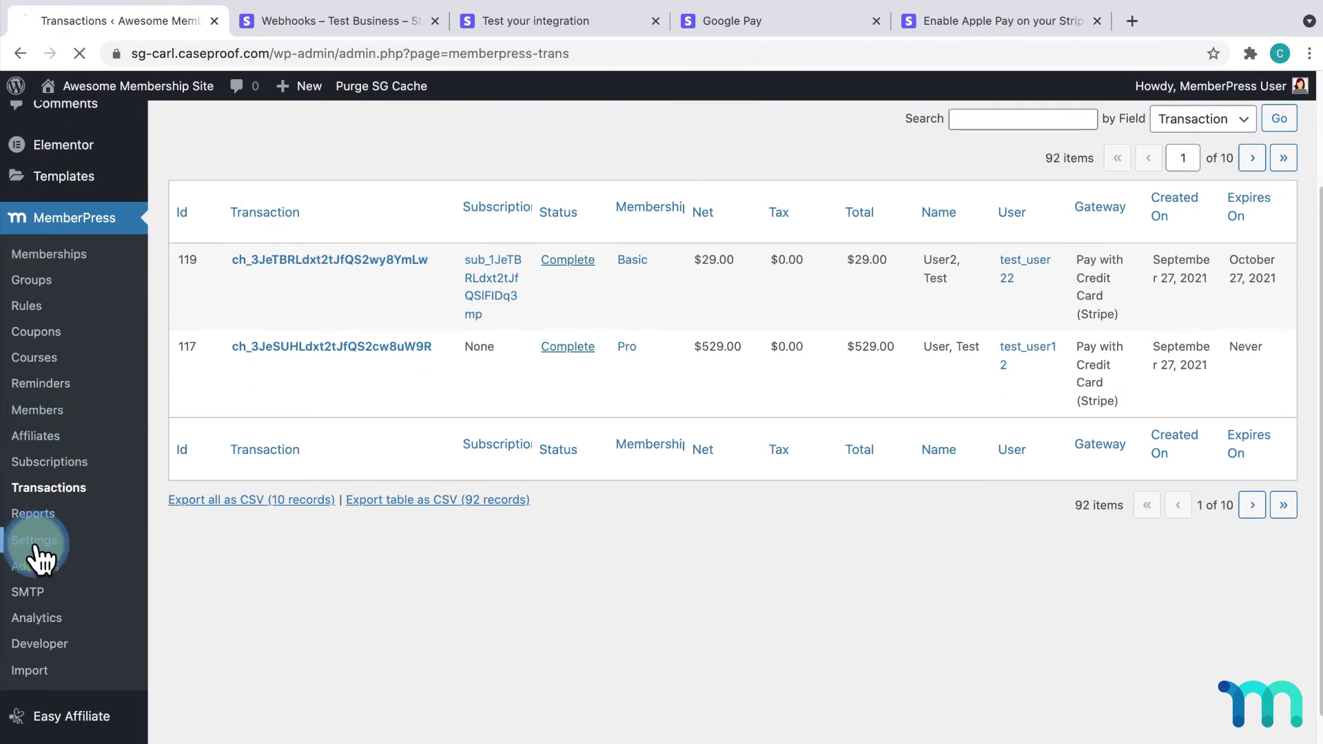
click(496, 242)
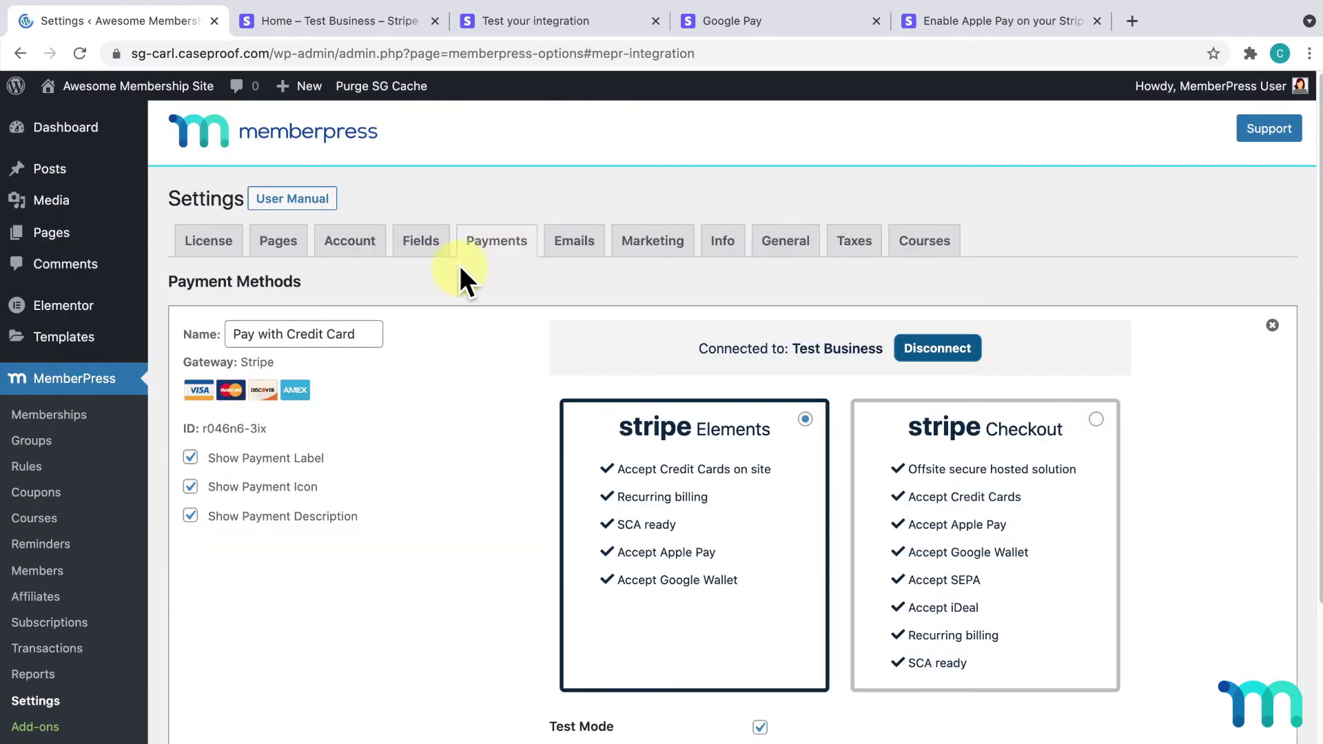
drag(270, 425, 203, 428)
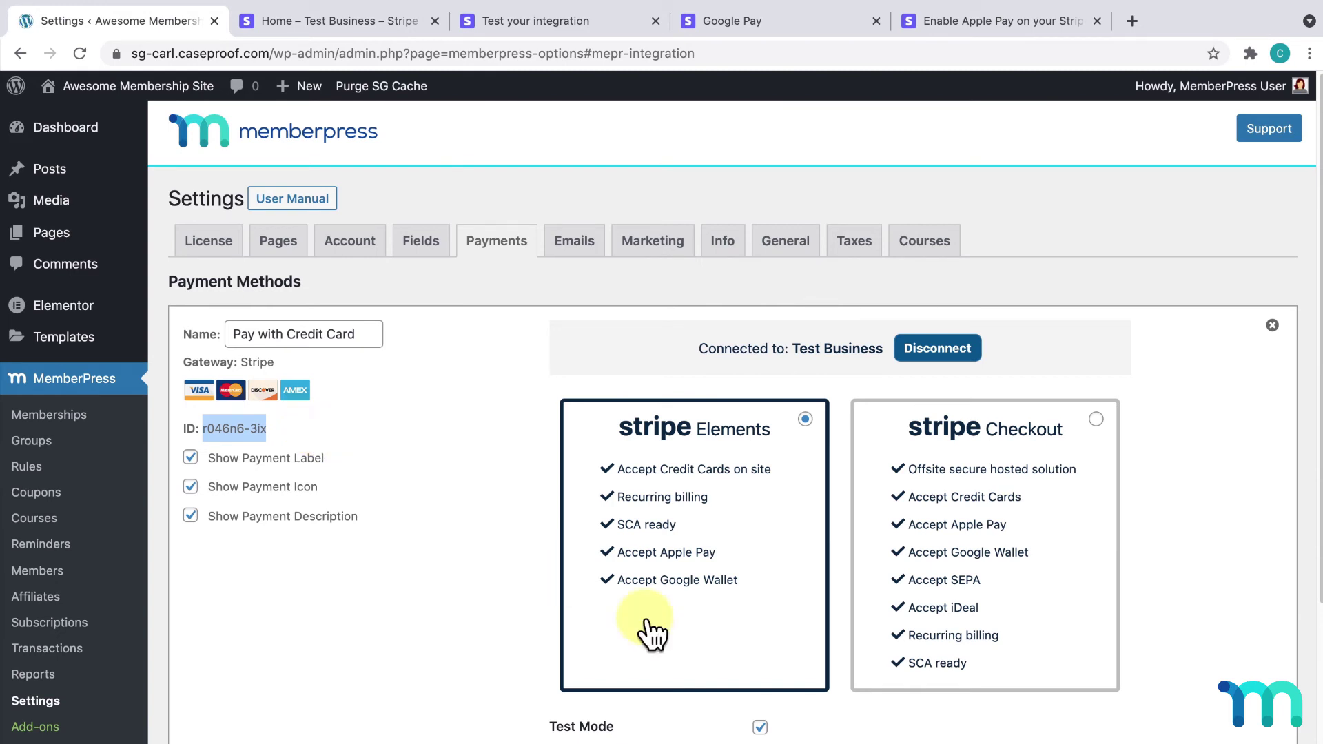
Step: Turn off Test Mode for the Pay with Credit Card gateway, save, and view the Apple Pay article
click(760, 727)
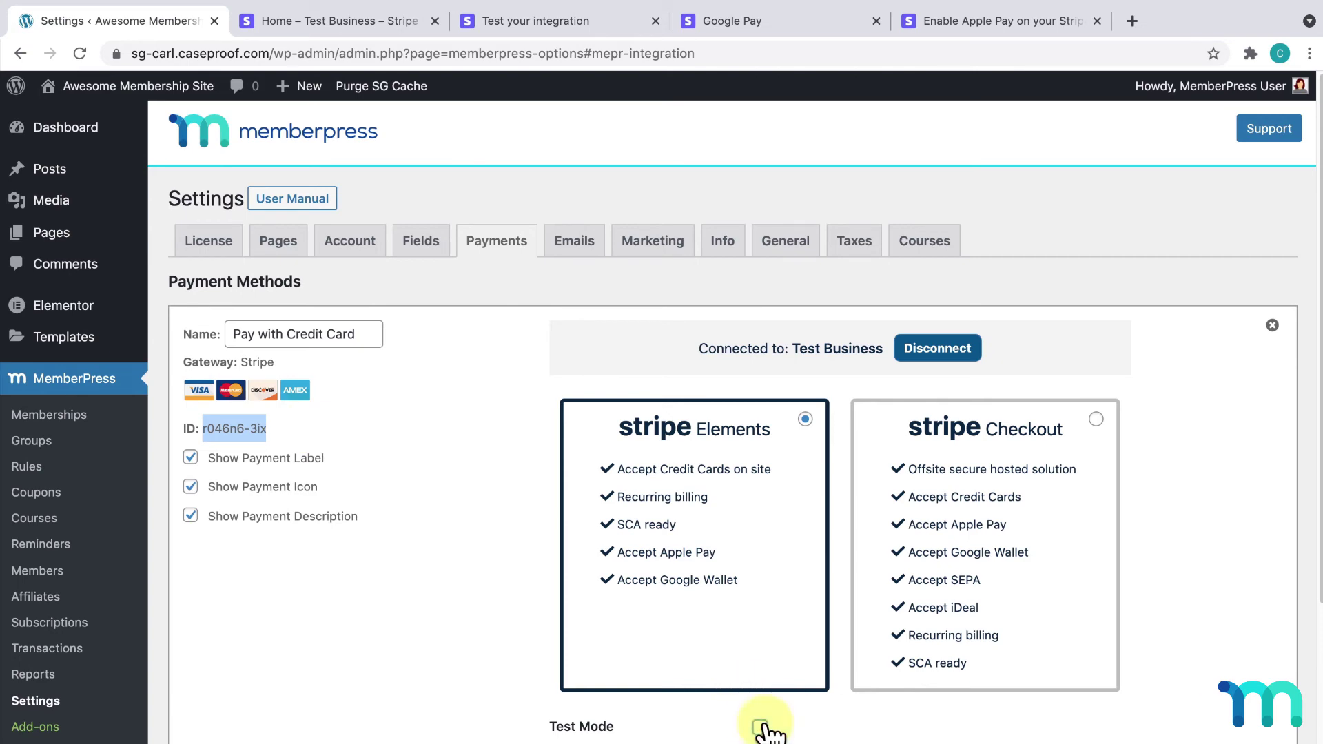
scroll(765, 729, down, 3)
click(244, 710)
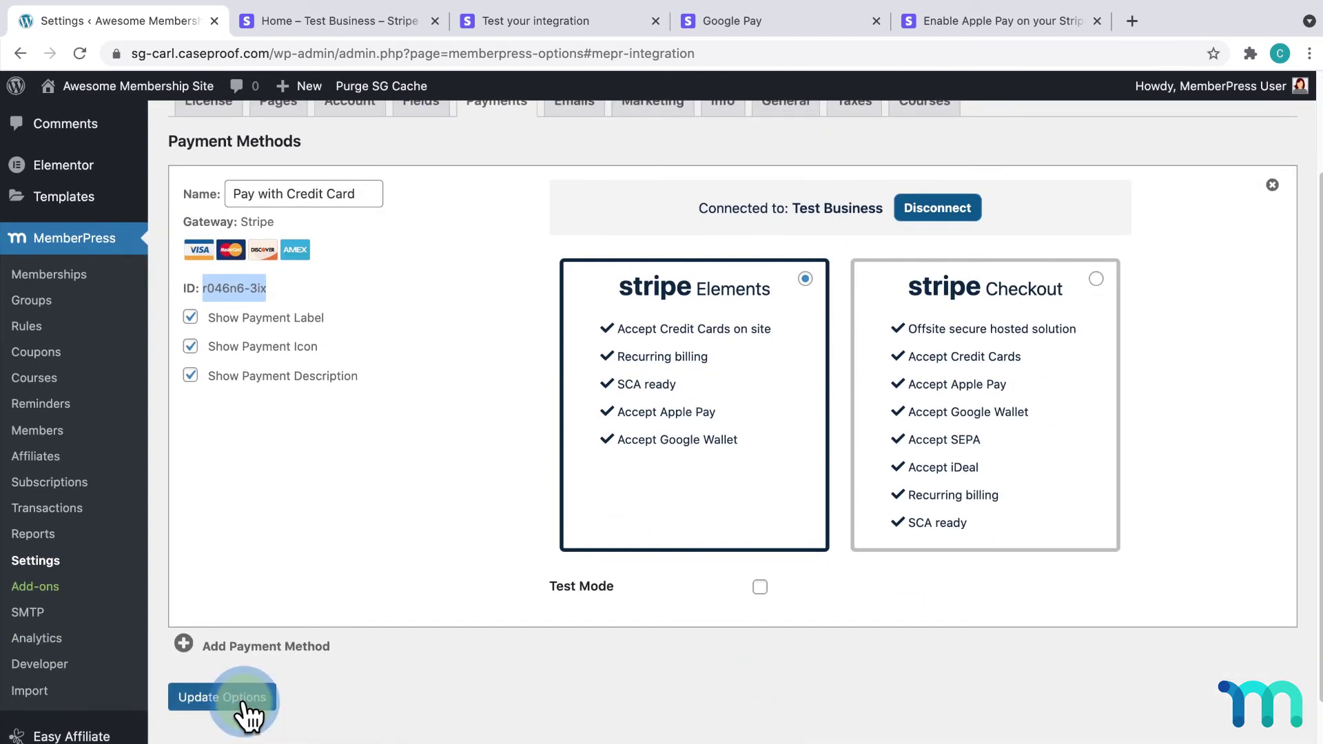
click(1007, 21)
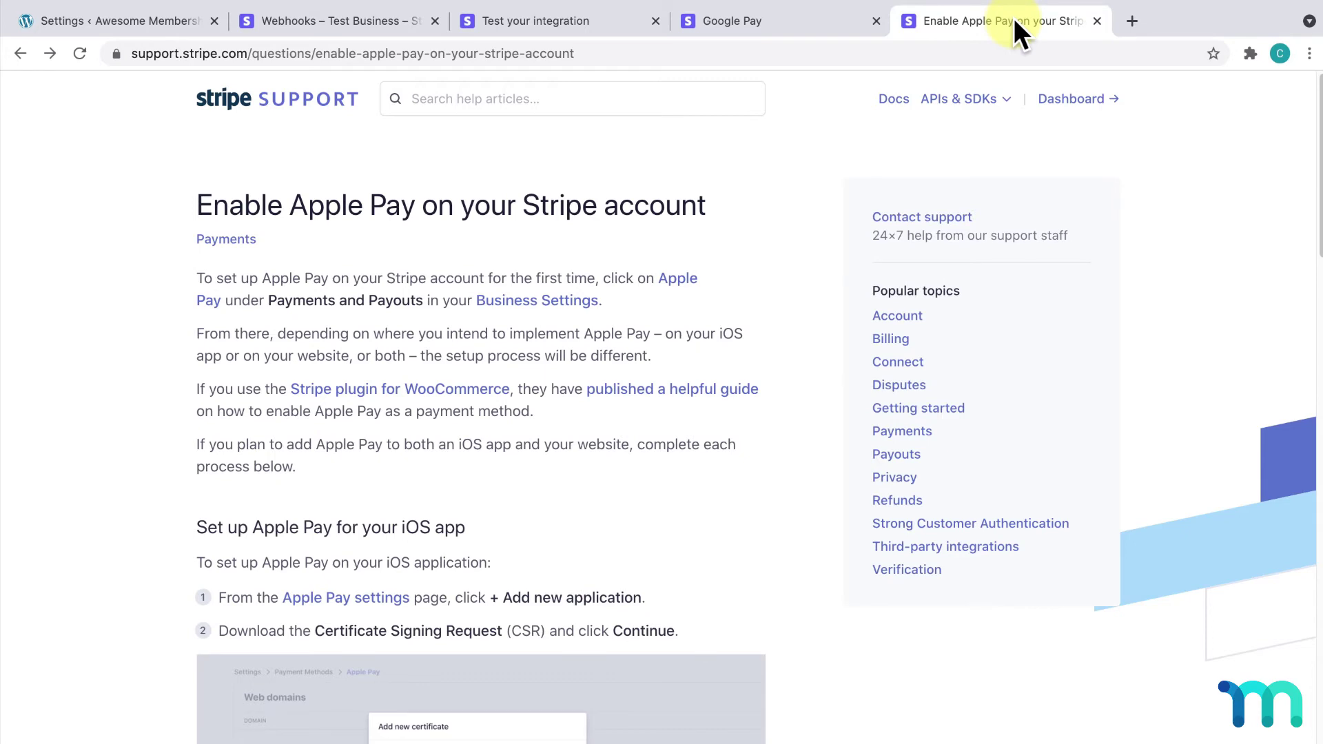
Step: Look over Stripe's Google Pay guide, then return to the MemberPress payment settings
click(816, 23)
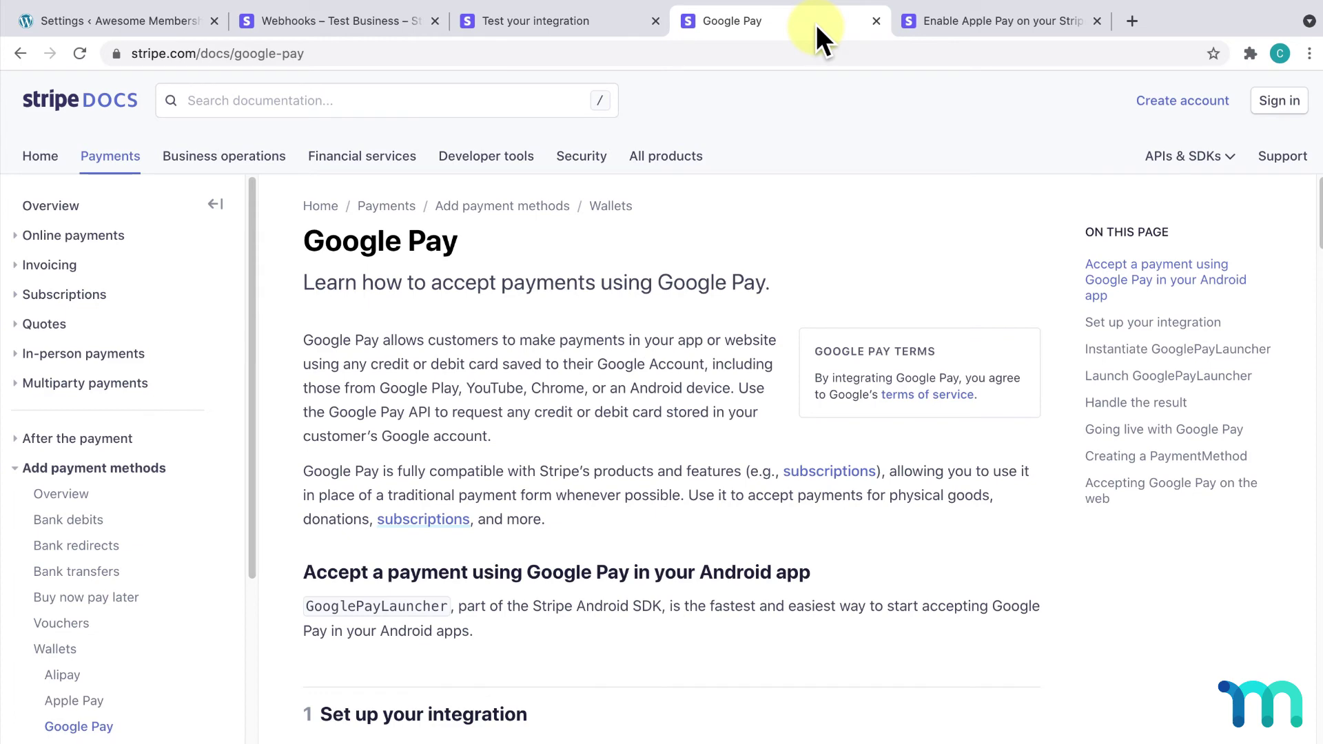
click(182, 18)
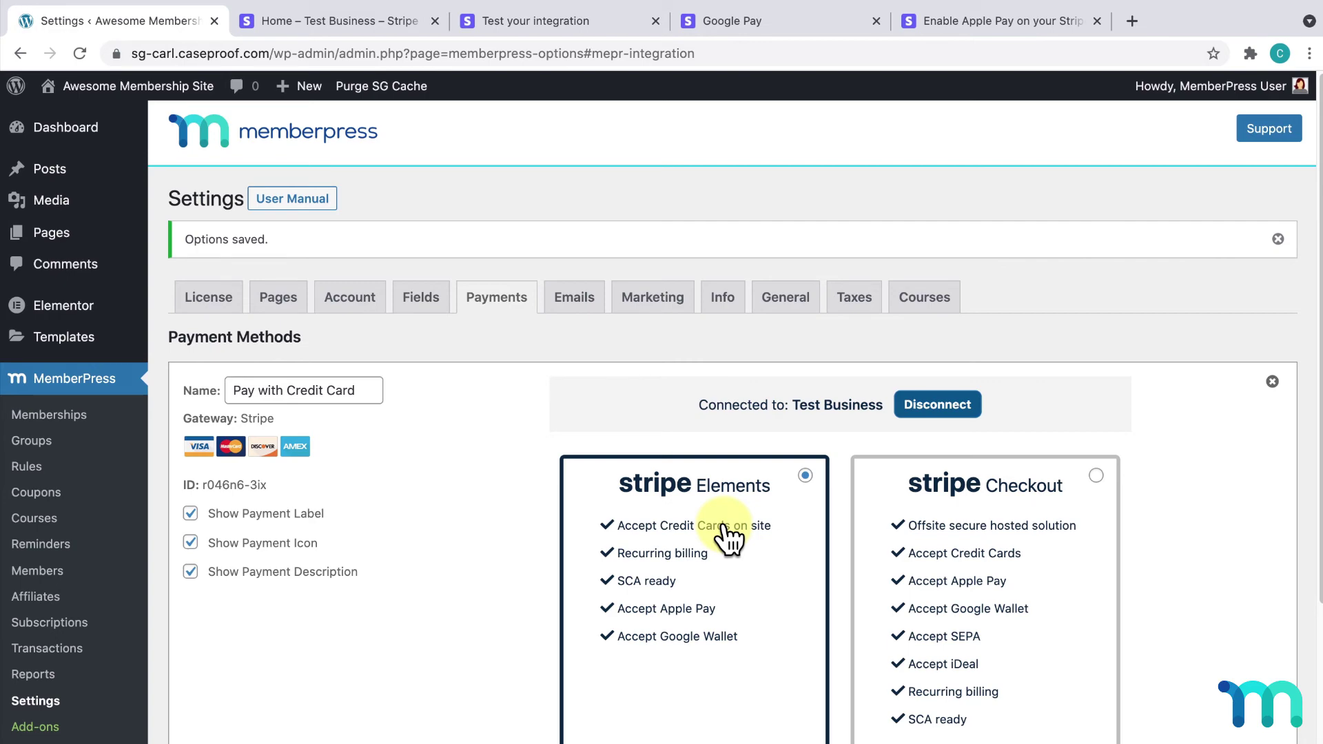
Step: Switch the Pay with Credit Card gateway to Stripe Checkout and update the options
click(1095, 476)
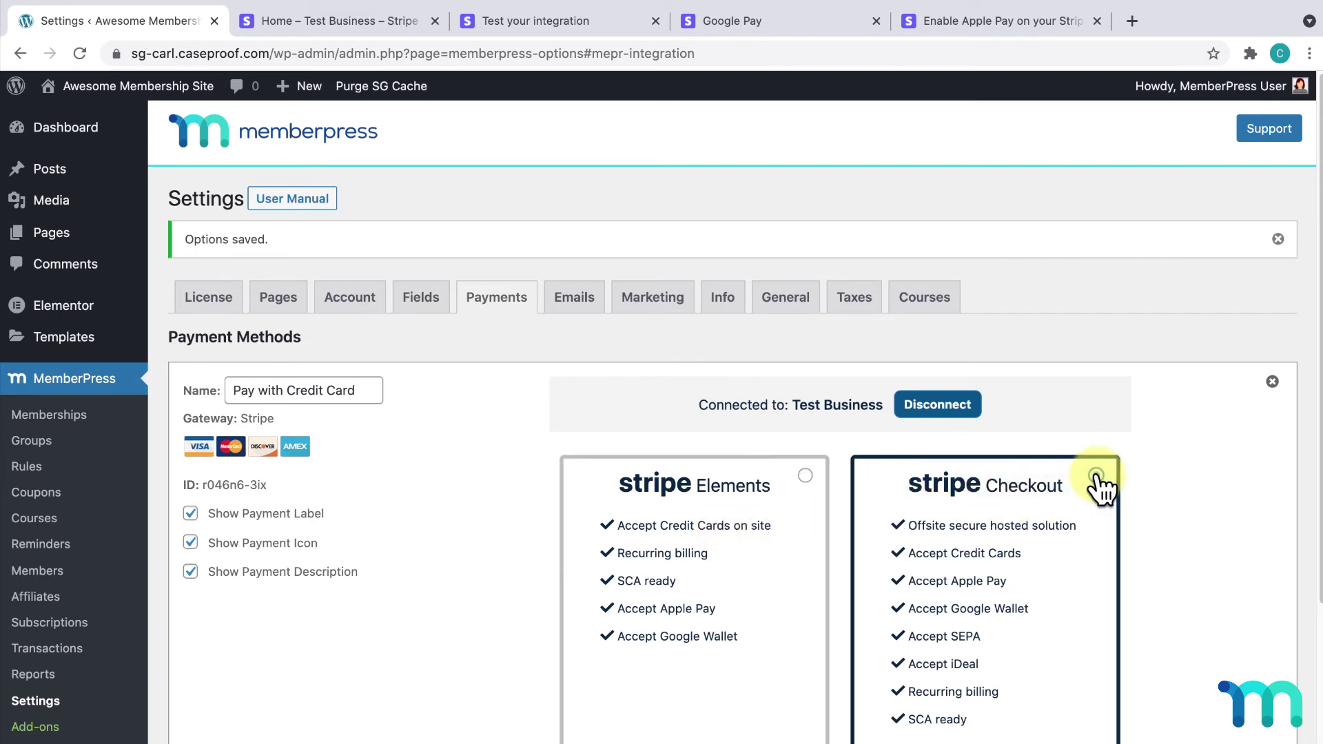
scroll(1101, 486, down, 5)
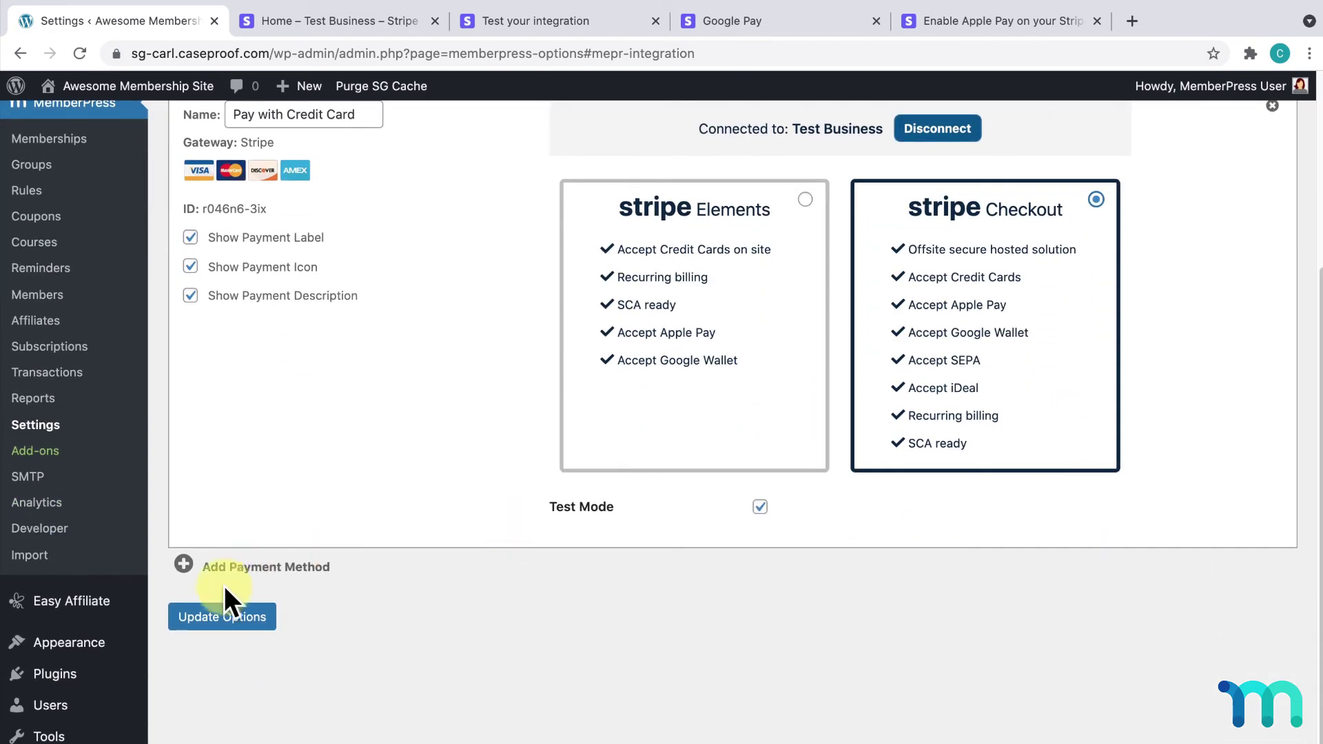
click(215, 618)
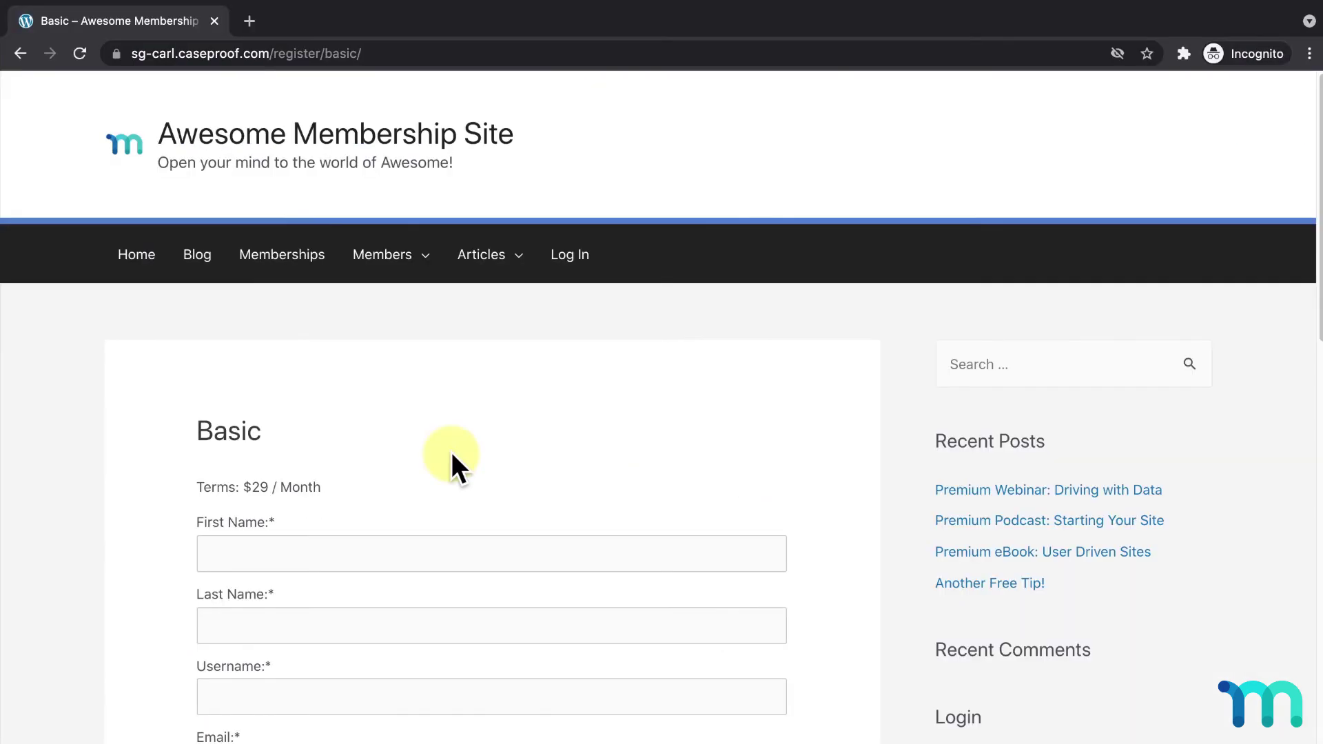
Step: Fill the Basic sign-up form with a test member's first and last name, username, e-mail and password
scroll(457, 490, down, 5)
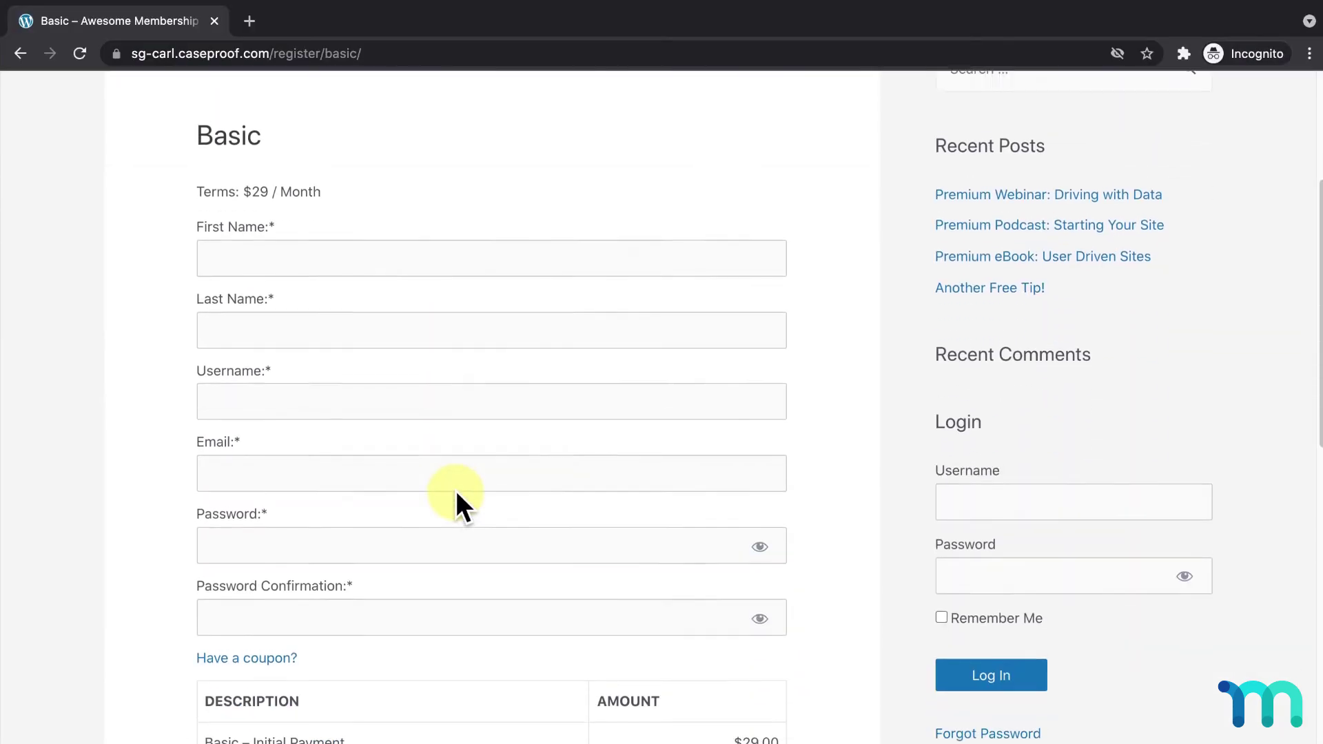
click(558, 257)
text(Jane)
key(Tab)
text(Doe)
key(Tab)
text(janedoe111)
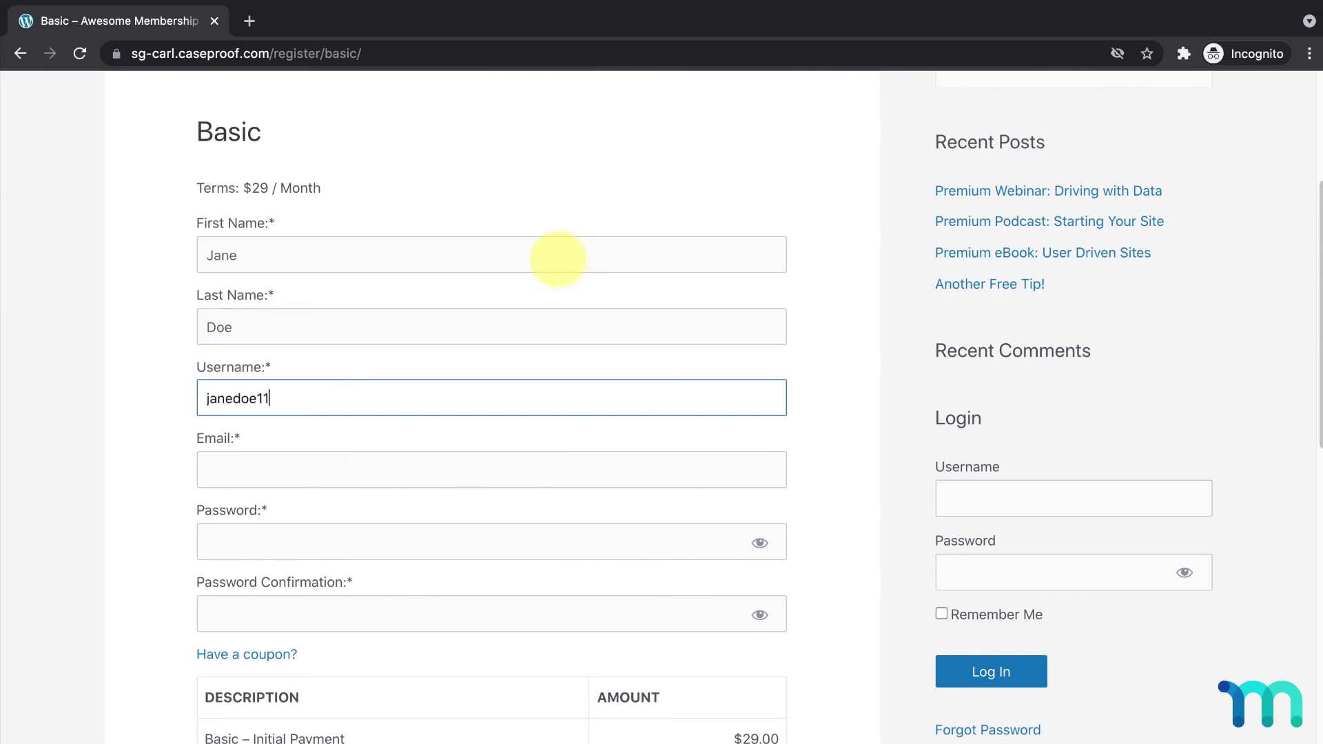
key(Tab)
text(janedoe111@test.com)
key(Tab)
text(test123)
key(Tab)
text(test123)
scroll(560, 277, down, 5)
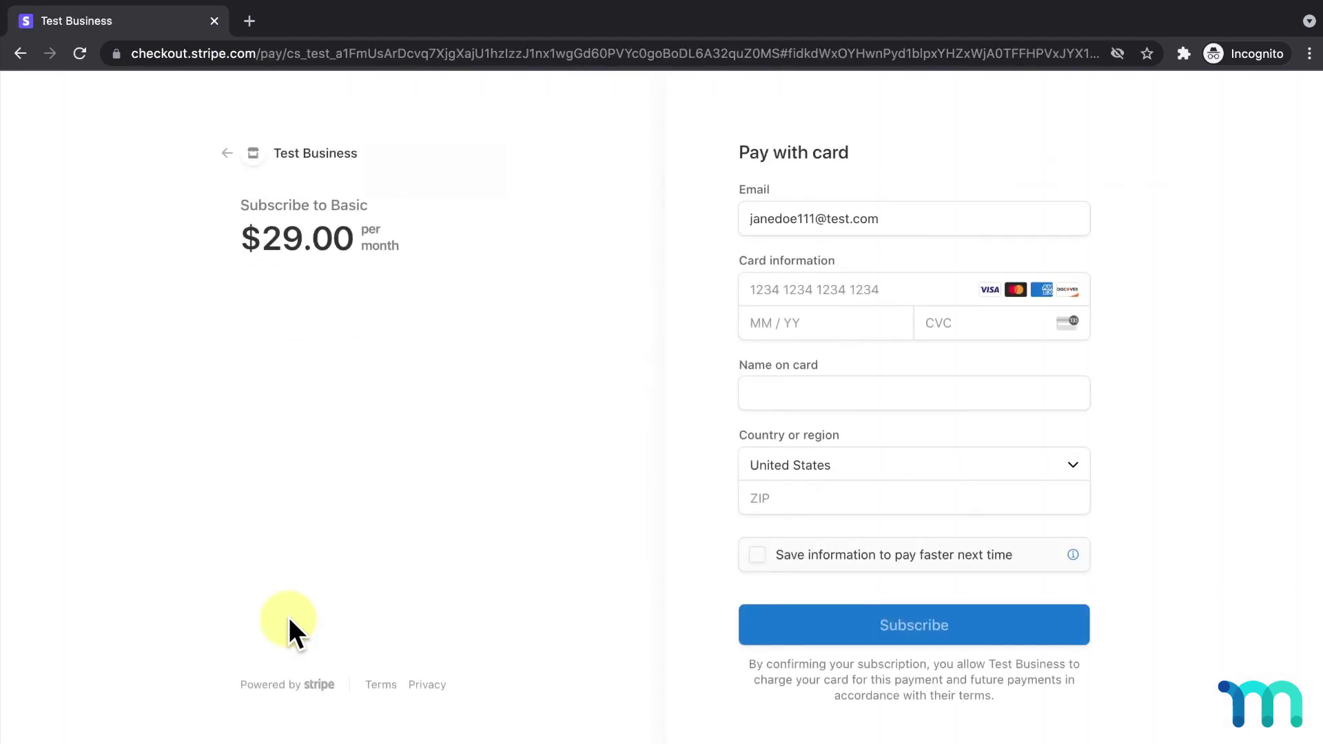
click(854, 295)
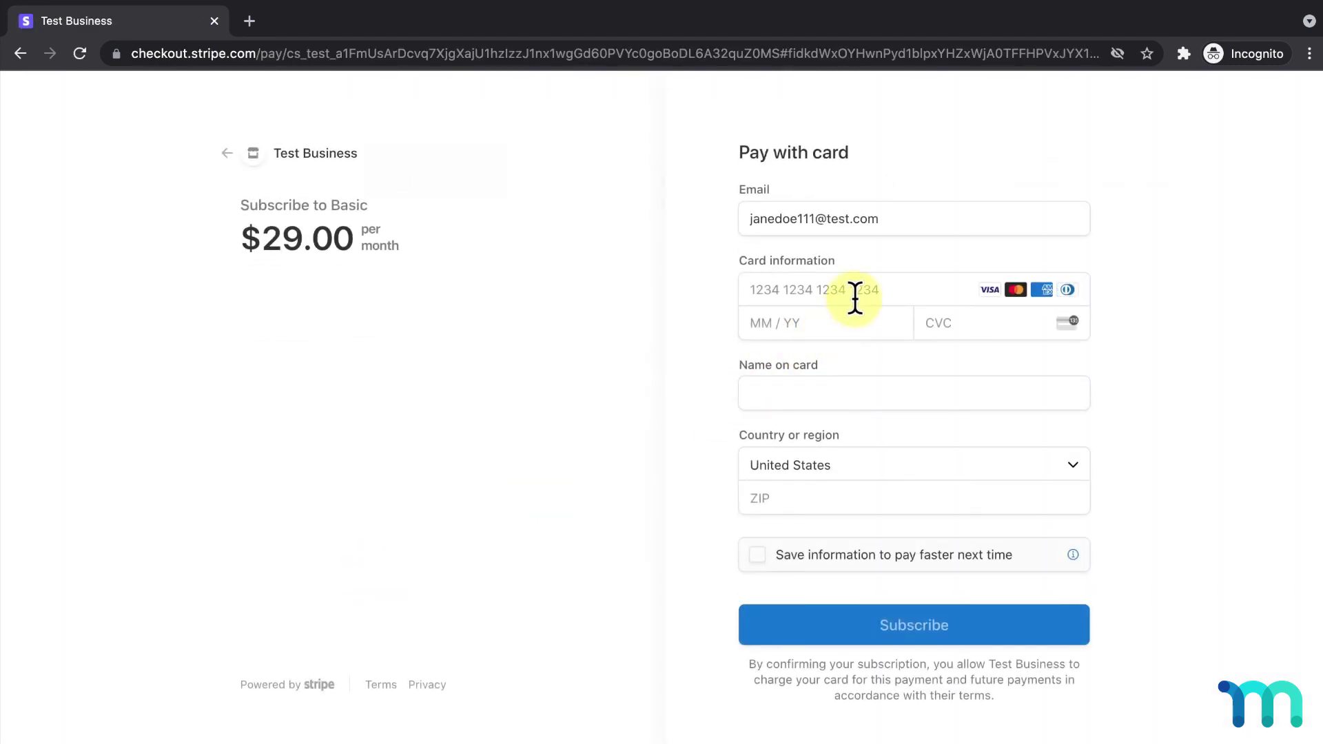
text(42424242424242421223111)
key(Tab)
text(Jane Doe)
key(Tab)
key(Tab)
text(90210)
click(969, 635)
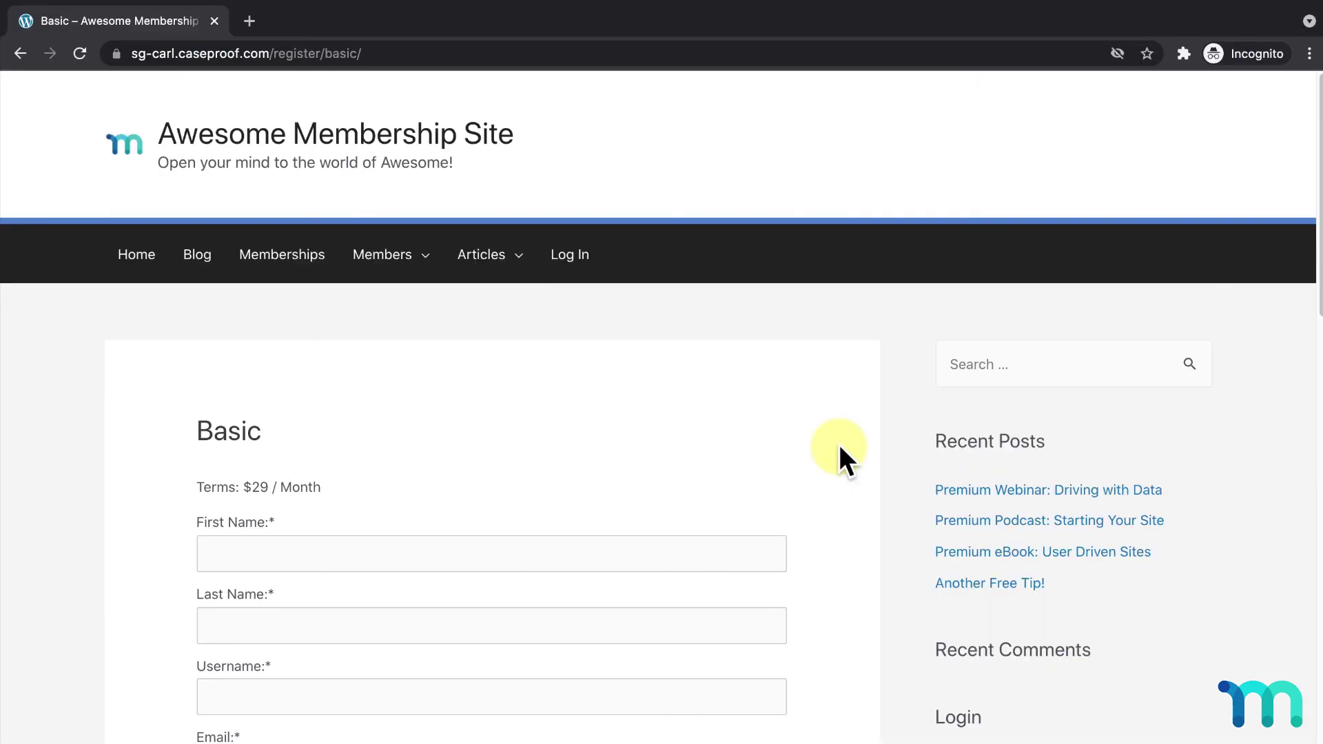
Step: On the Basic registration page, try the Stripe Checkout payment option, then reselect Stripe Elements
scroll(838, 455, down, 10)
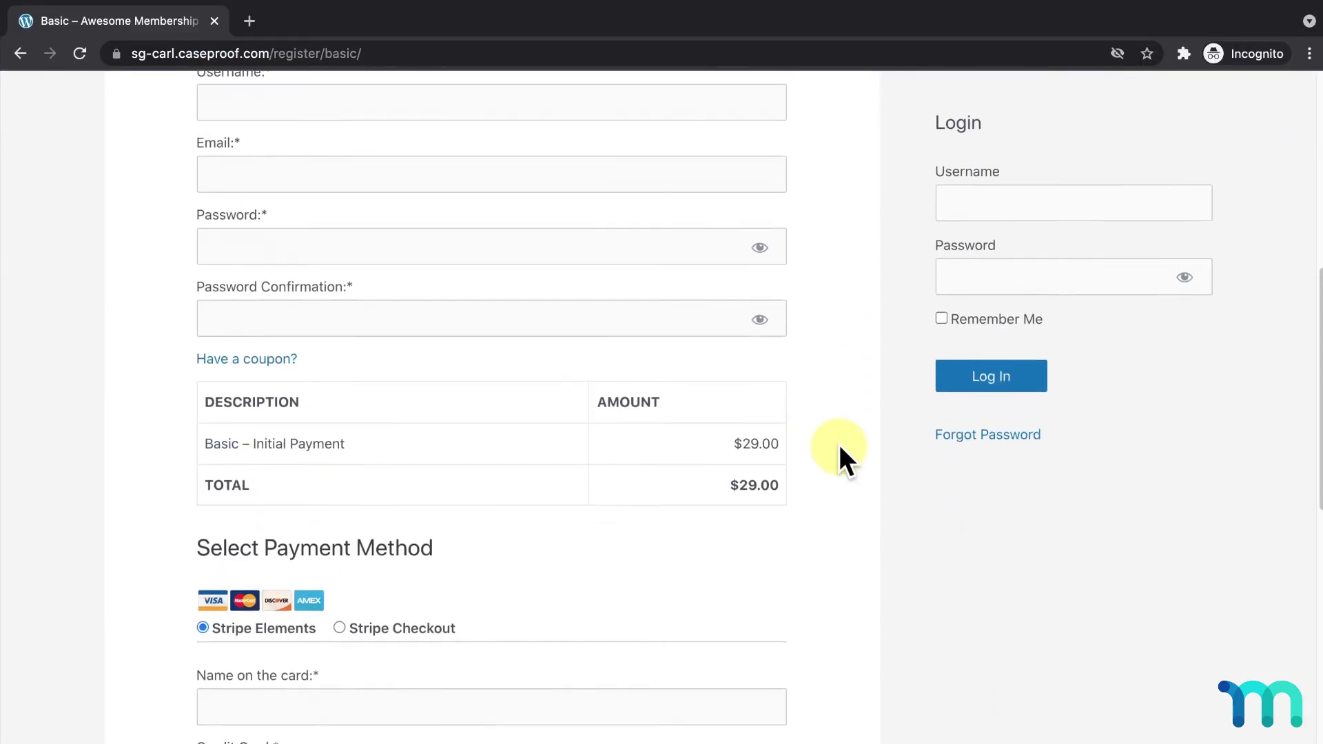
scroll(839, 448, down, 3)
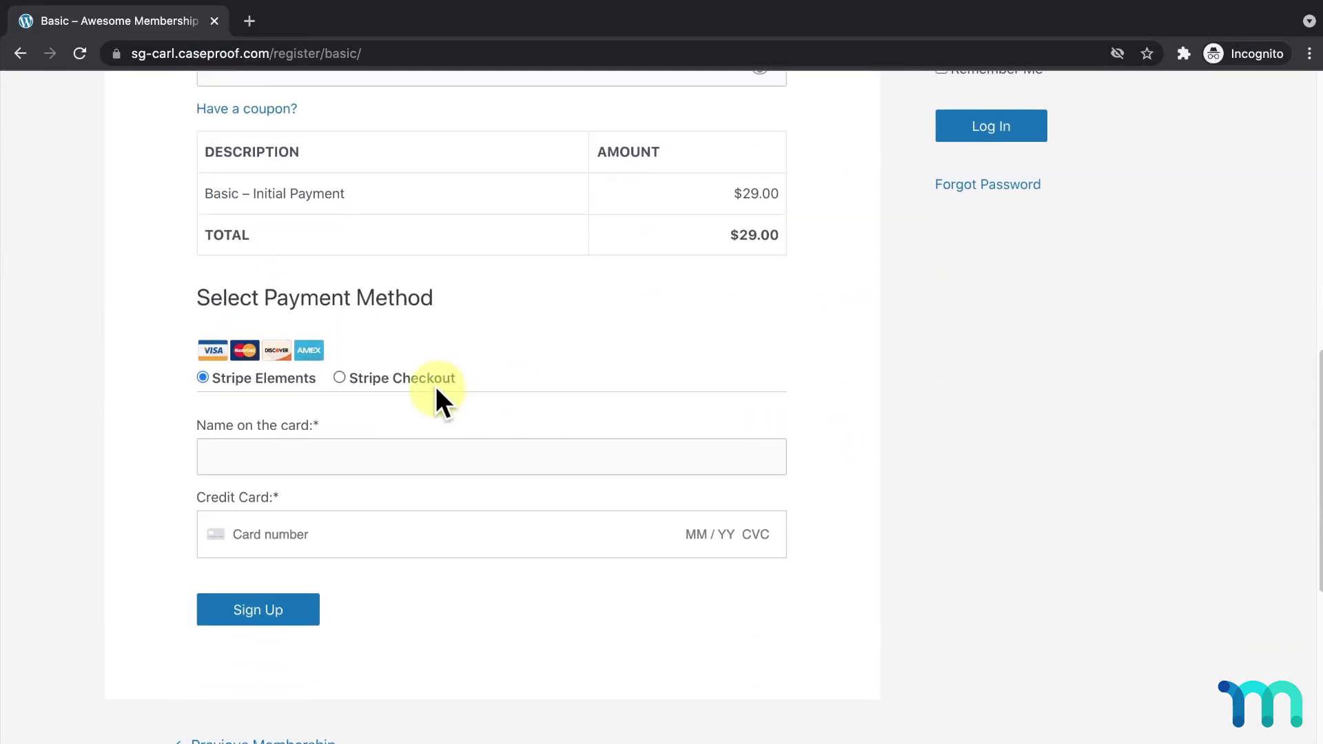
click(340, 378)
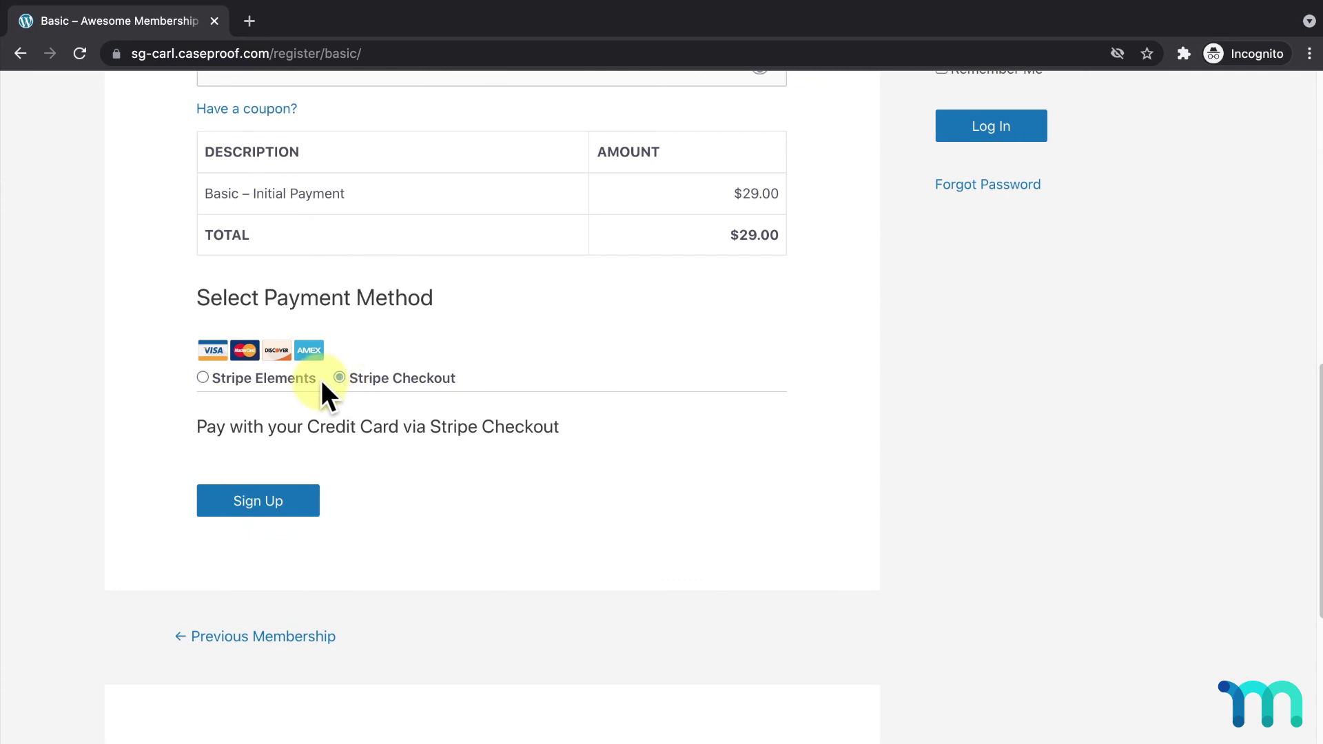
click(205, 377)
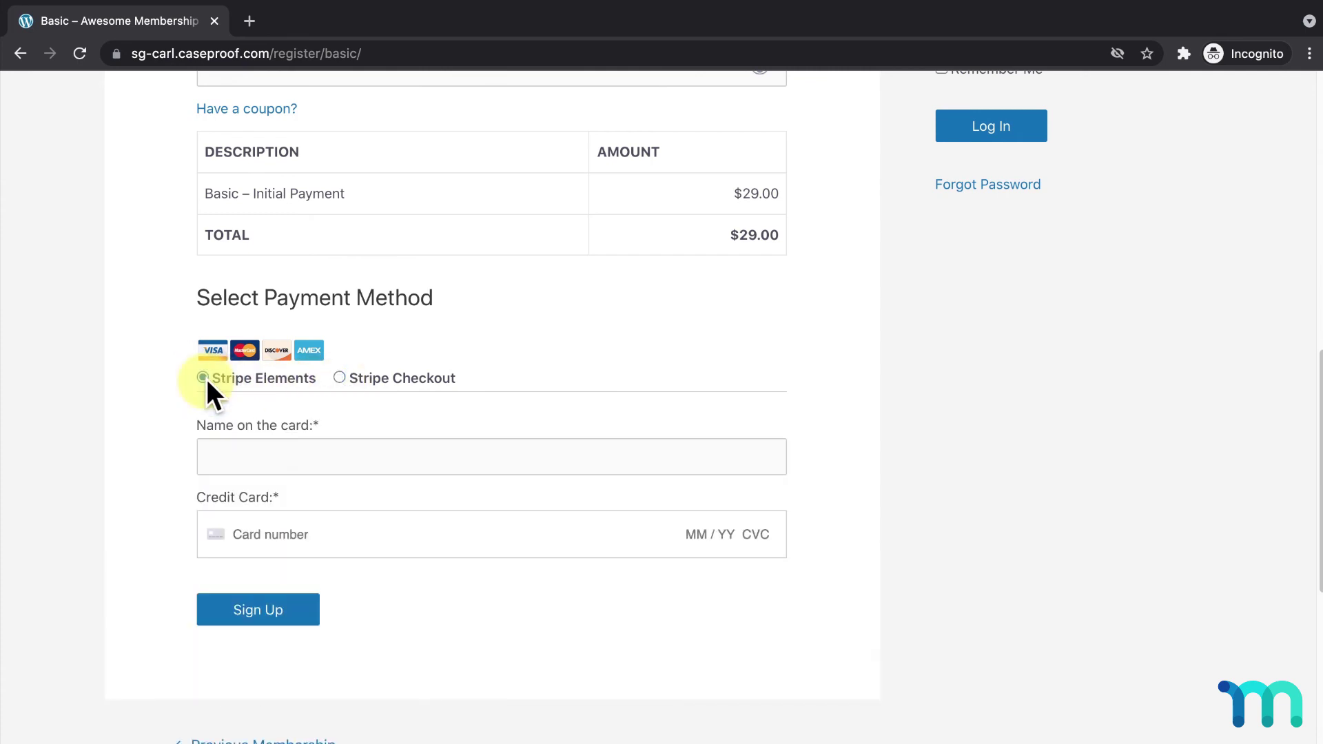